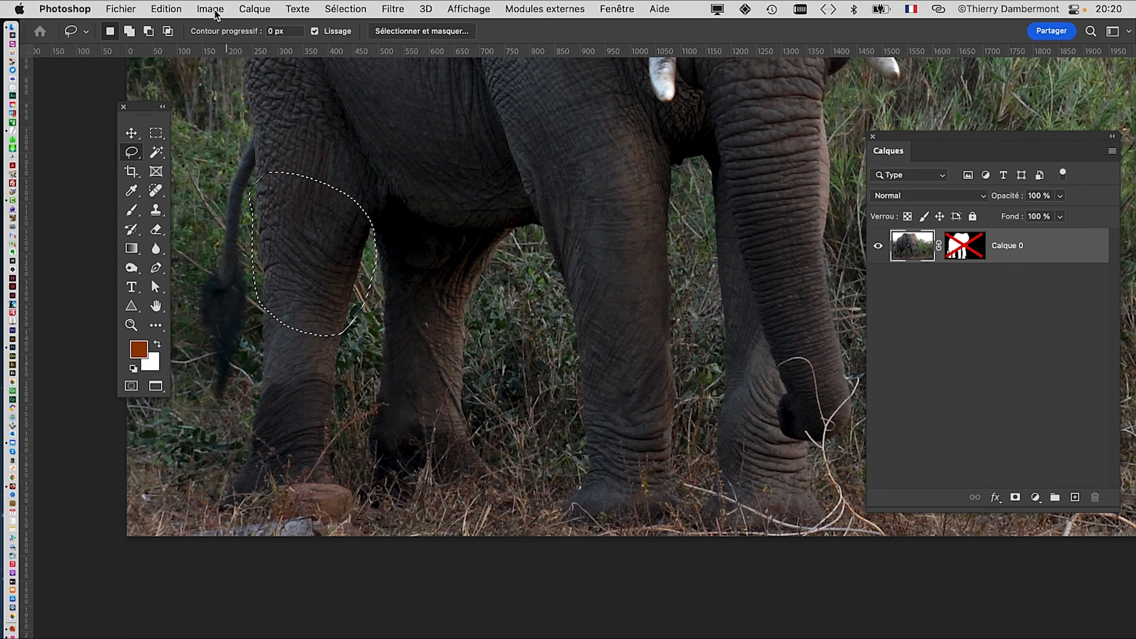
Copy the lassoed skin area of the elephant's rear leg and paste it onto a new layer
left_click(173, 7)
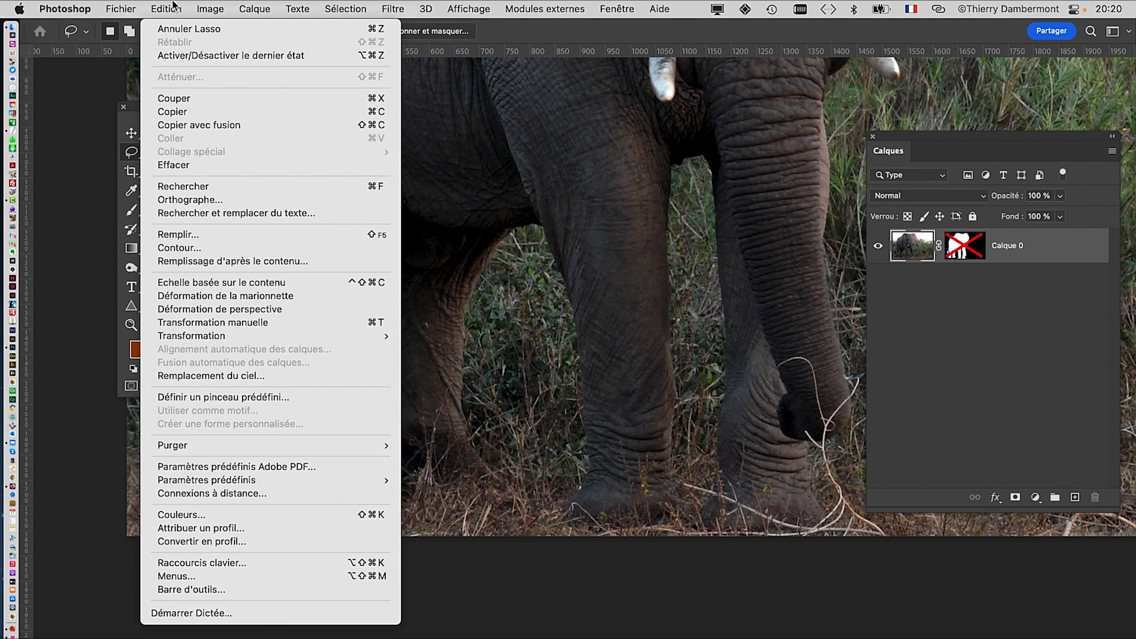
left_click(189, 112)
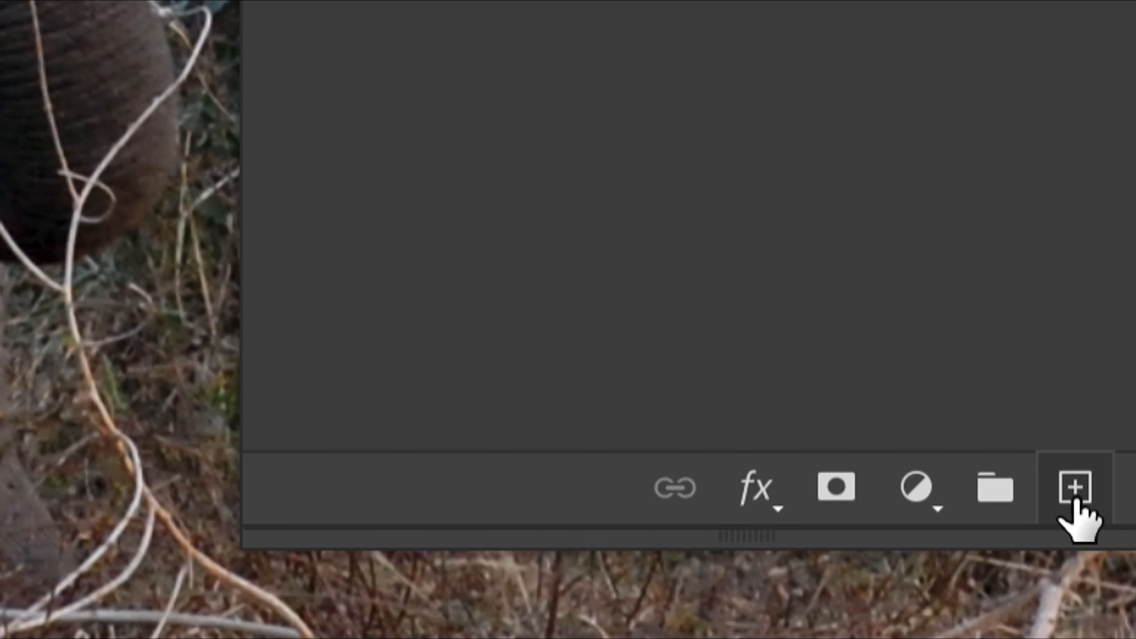
left_click(1073, 497)
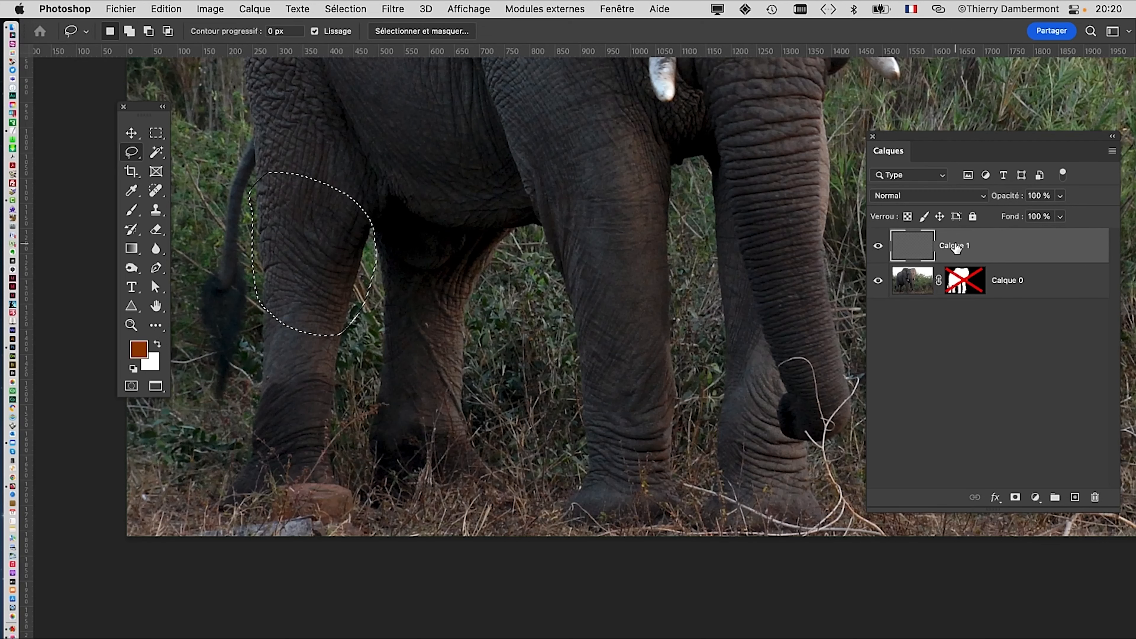
left_click(167, 9)
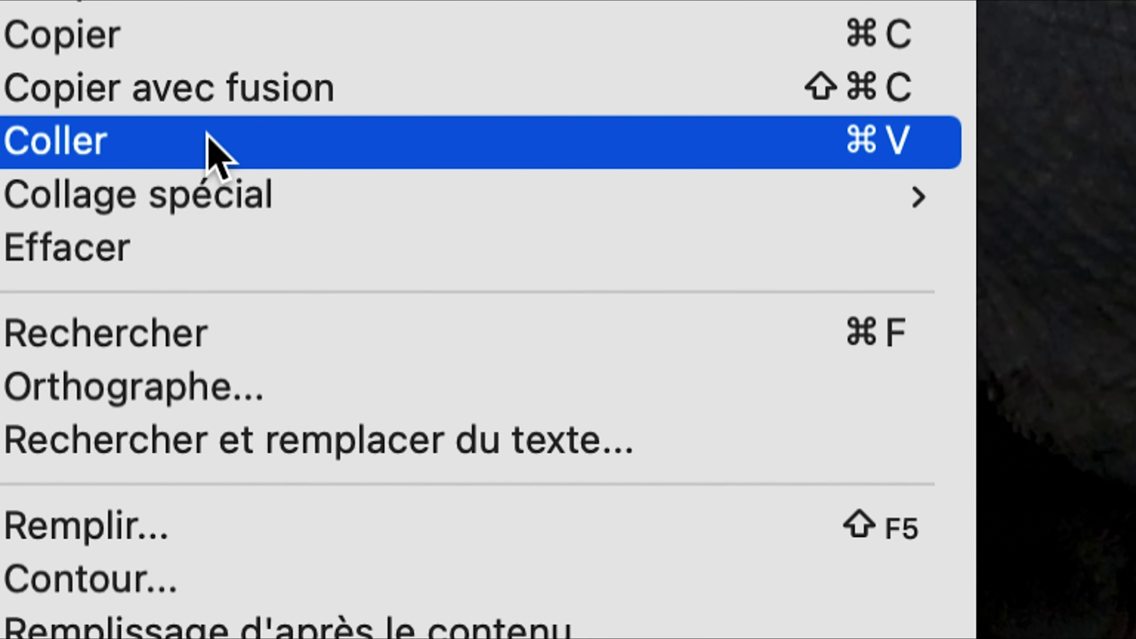
left_click(208, 141)
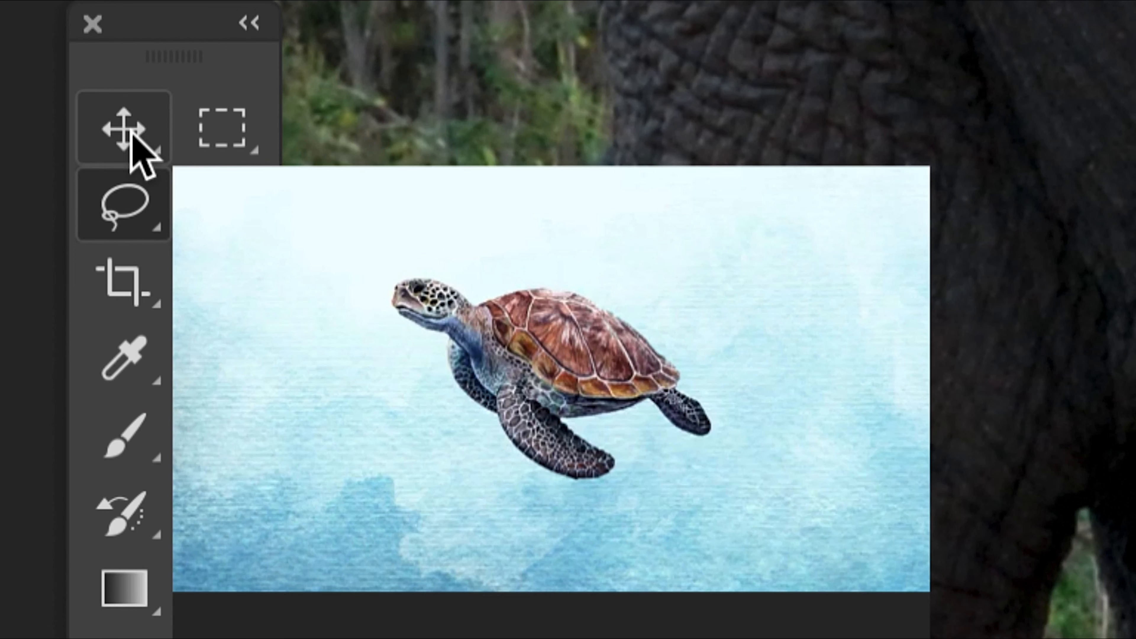
Move the pasted skin patch over the lower part of the elephant's front leg, covering the grassy foot
left_click(134, 136)
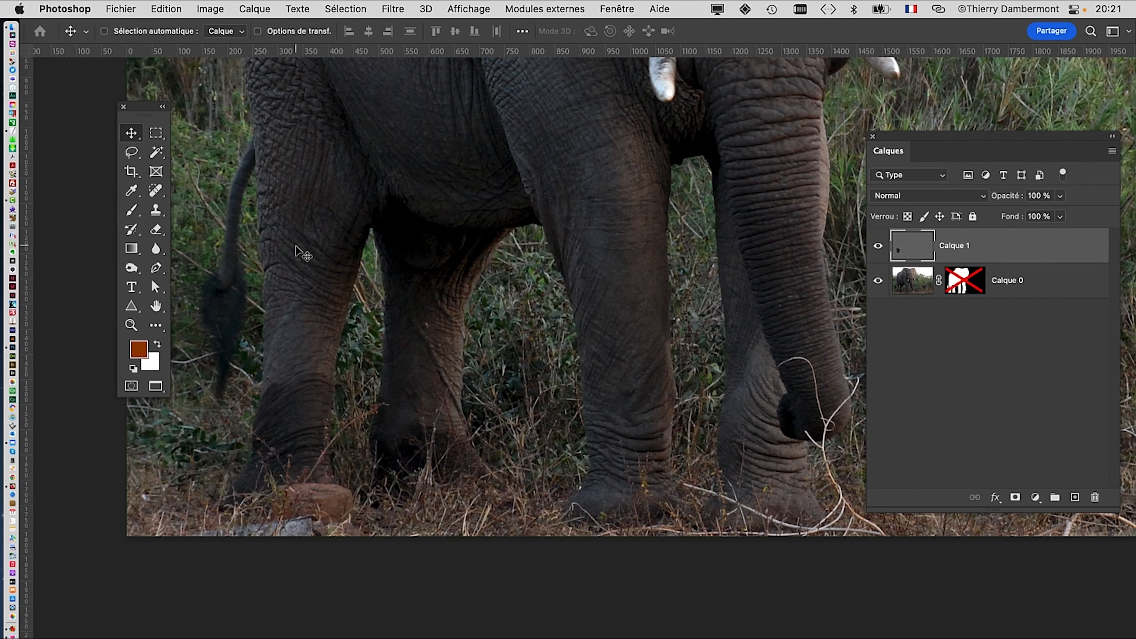
left_click_drag(313, 251, 636, 446)
scroll(632, 467, "up", 2)
scroll(632, 467, "up", 1)
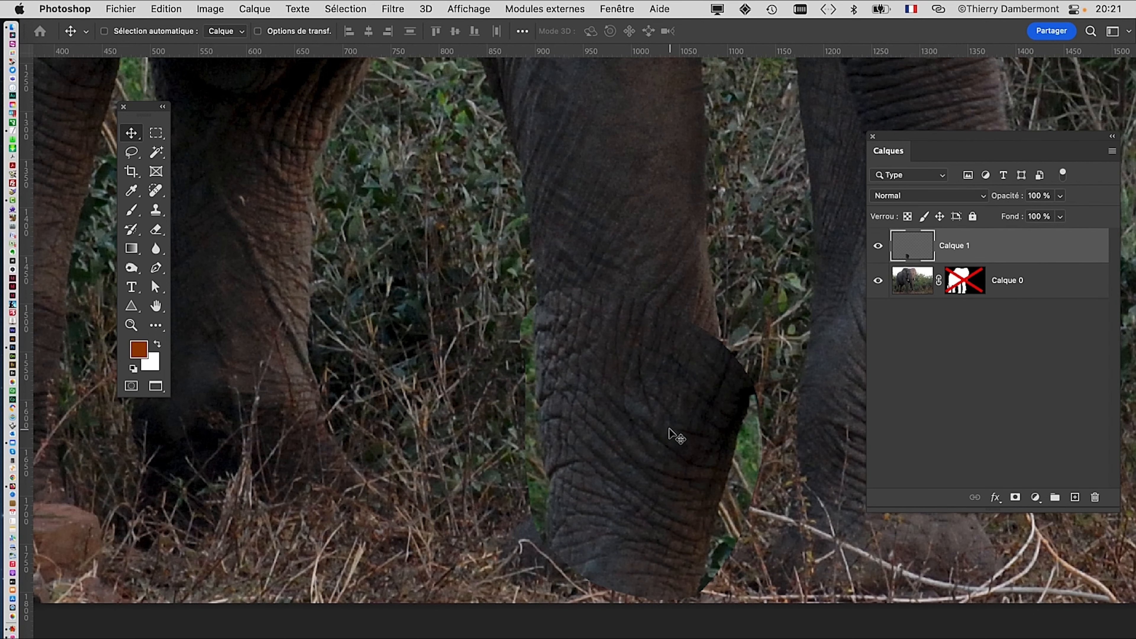
scroll(670, 429, "down", 5)
scroll(669, 429, "right", 3)
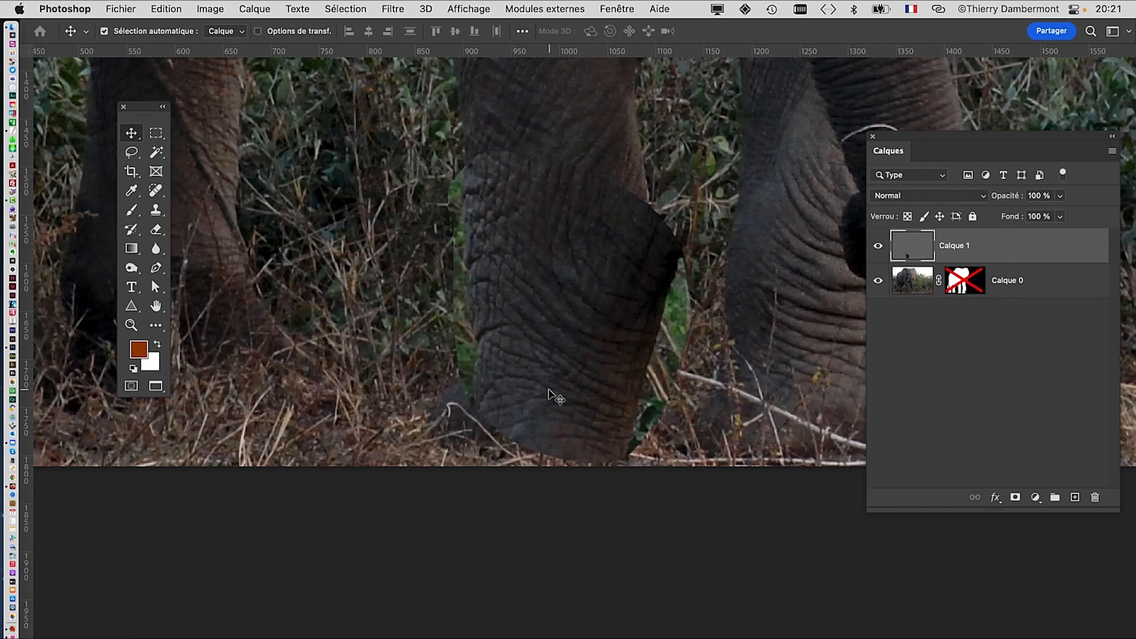
Free-transform the skin patch, rotating it about 173° and enlarging it to cover the whole front foot
key("super+t")
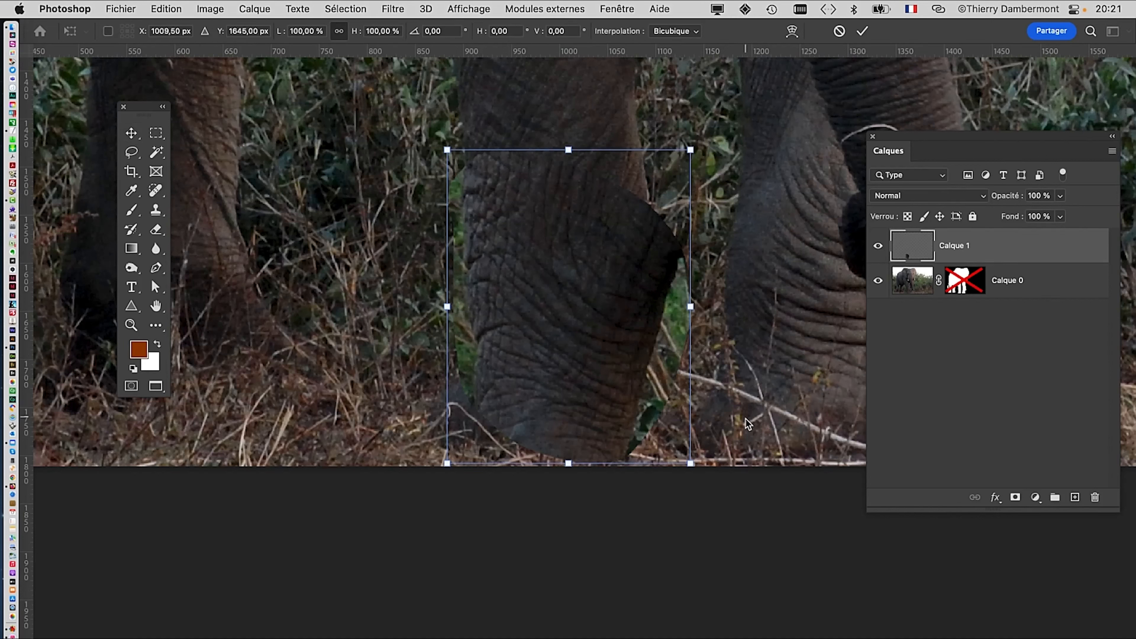
key("Escape")
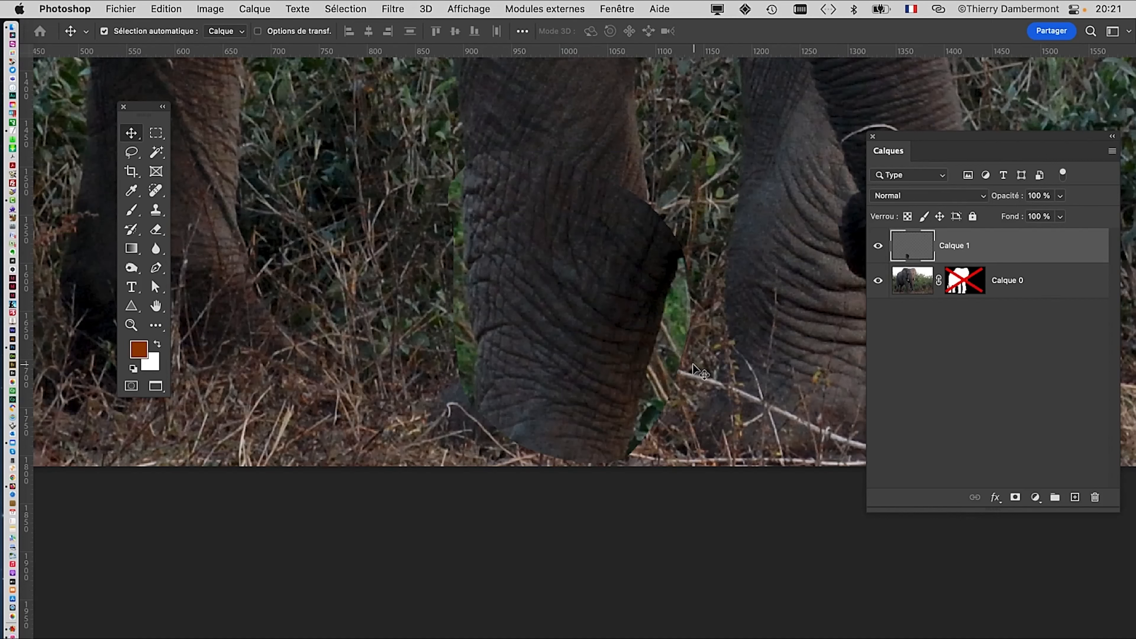
key("super+t")
left_click_drag(718, 123, 419, 540)
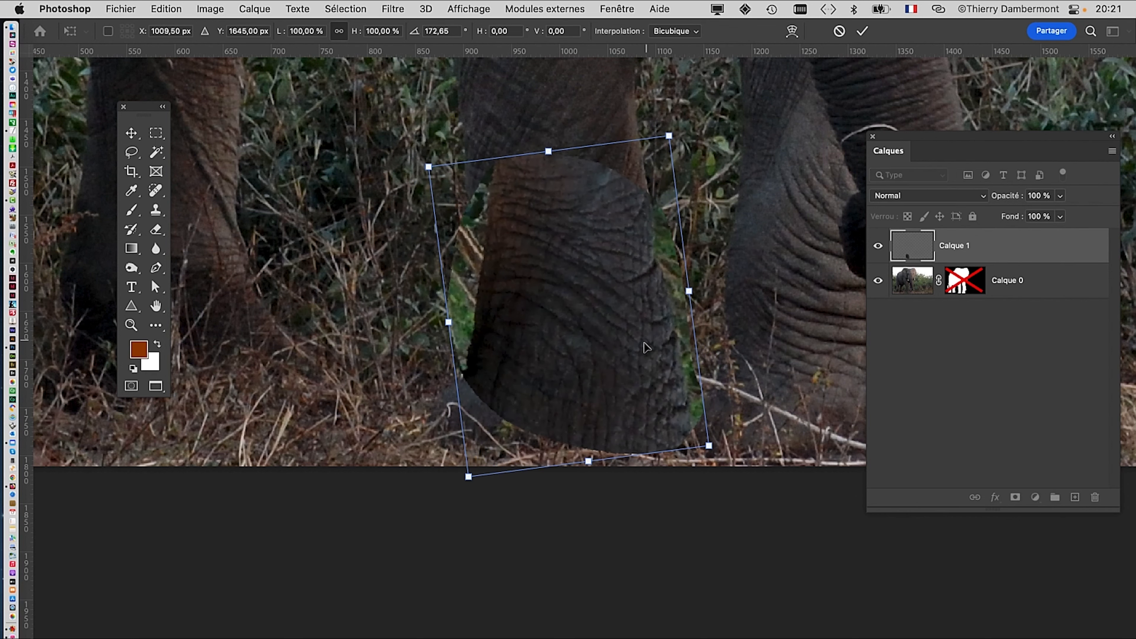
left_click_drag(591, 304, 625, 372)
left_click_drag(649, 164, 691, 324)
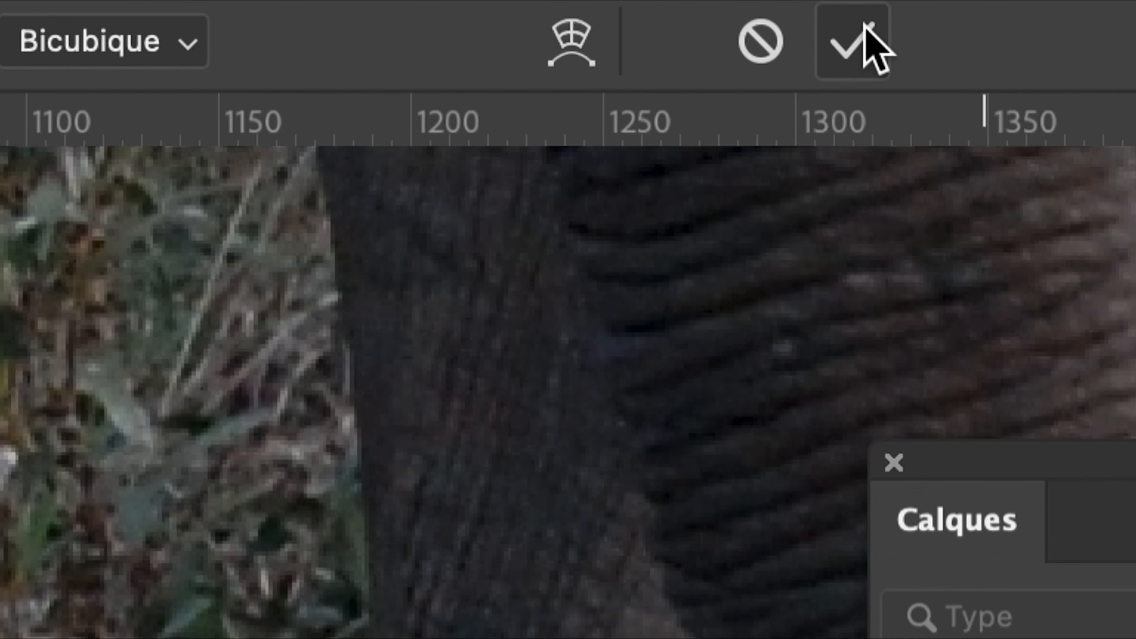
left_click(869, 44)
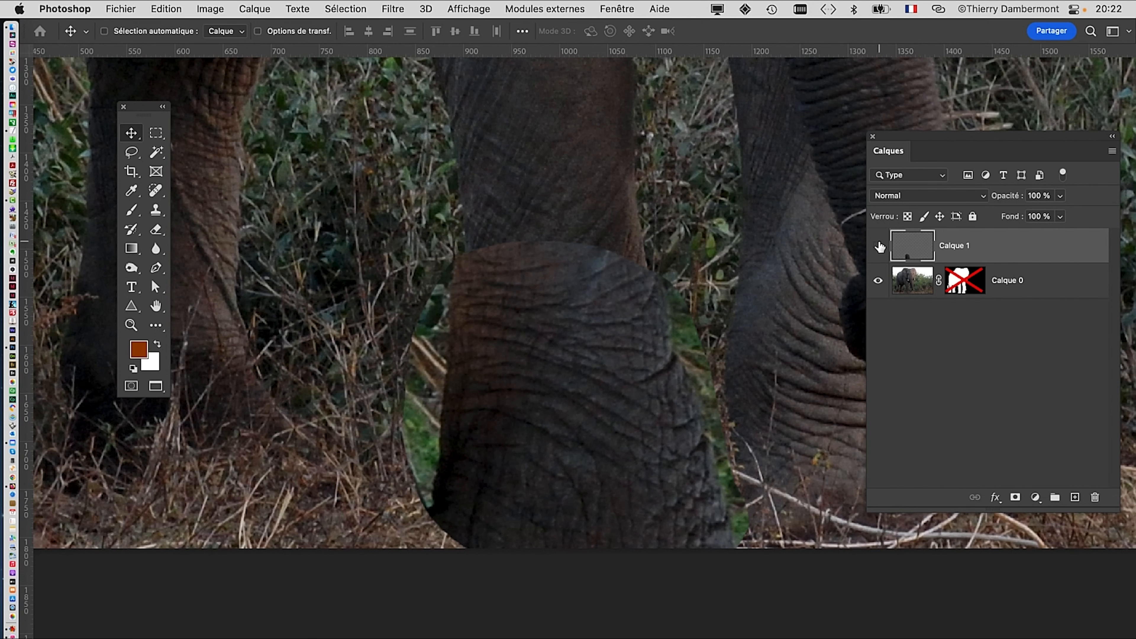
Add a layer mask to Calque 1 and paint black with a 109 px brush along the patch's upper edge to blend it into the leg
left_click(878, 245)
left_click(878, 245)
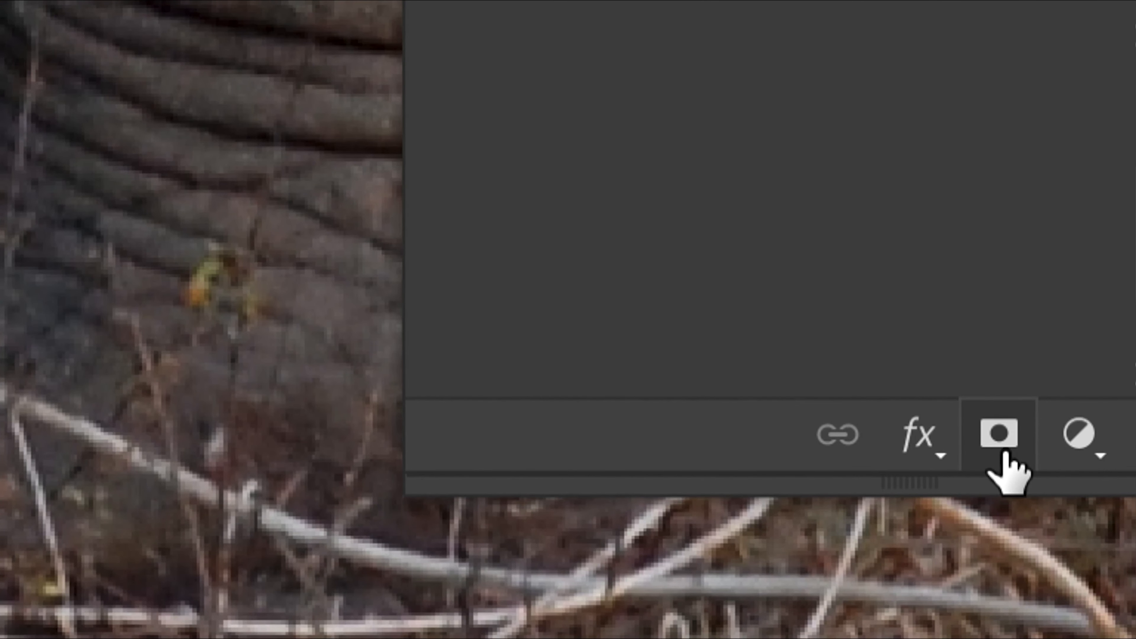
left_click(1003, 454)
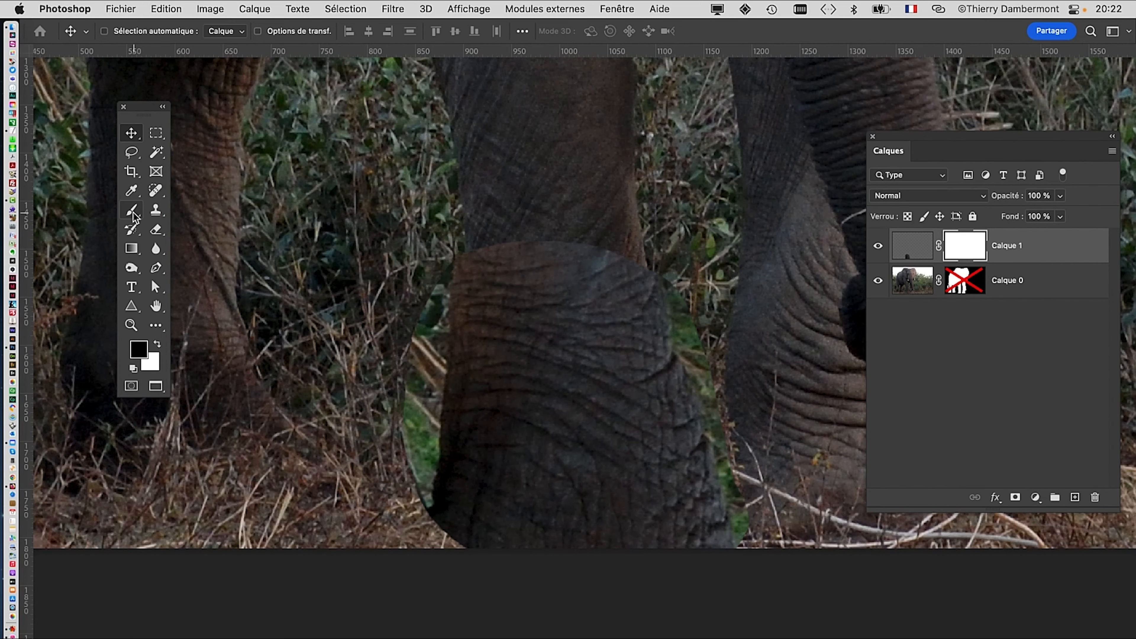
left_click(133, 212)
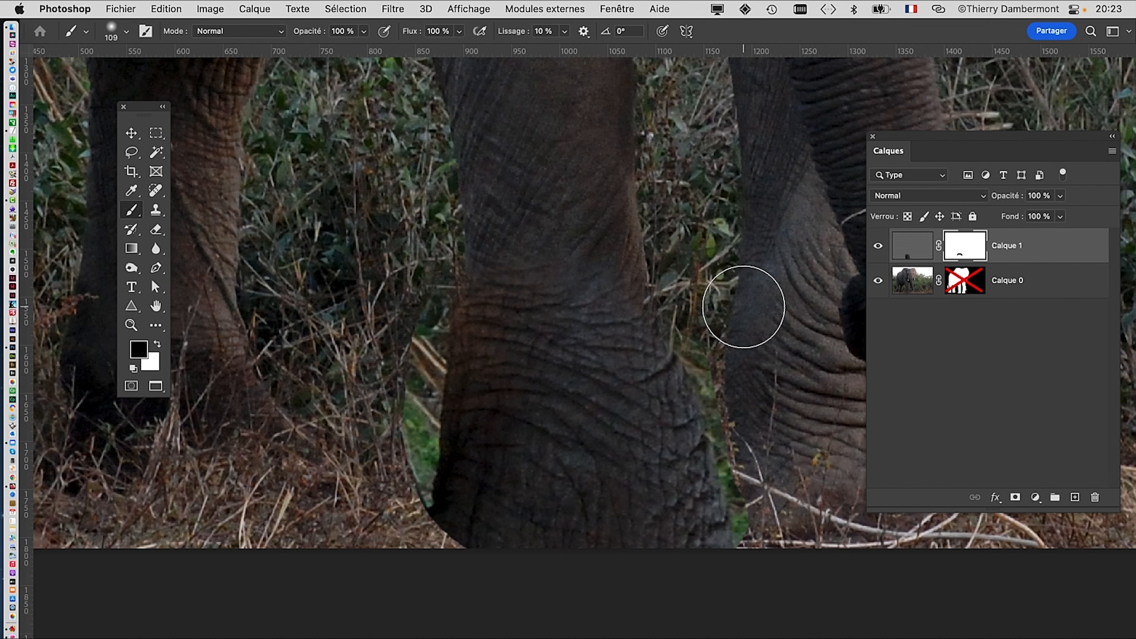
Examine the blended skin patch on the front leg, both close up and against the whole elephant
scroll(751, 304, "down", 1)
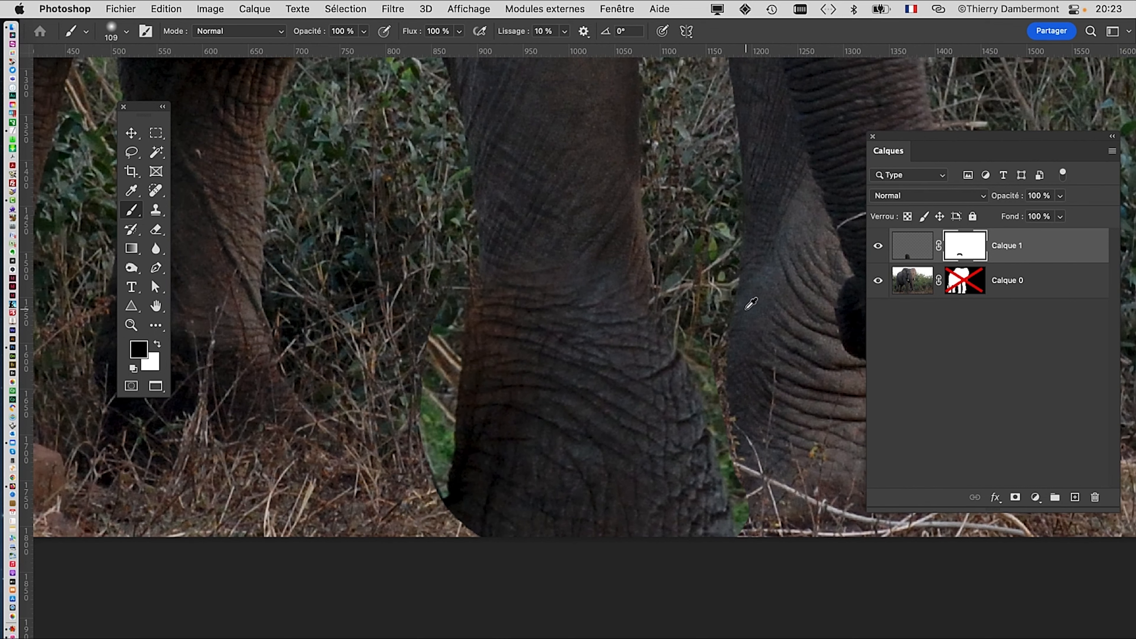
scroll(748, 304, "down", 4)
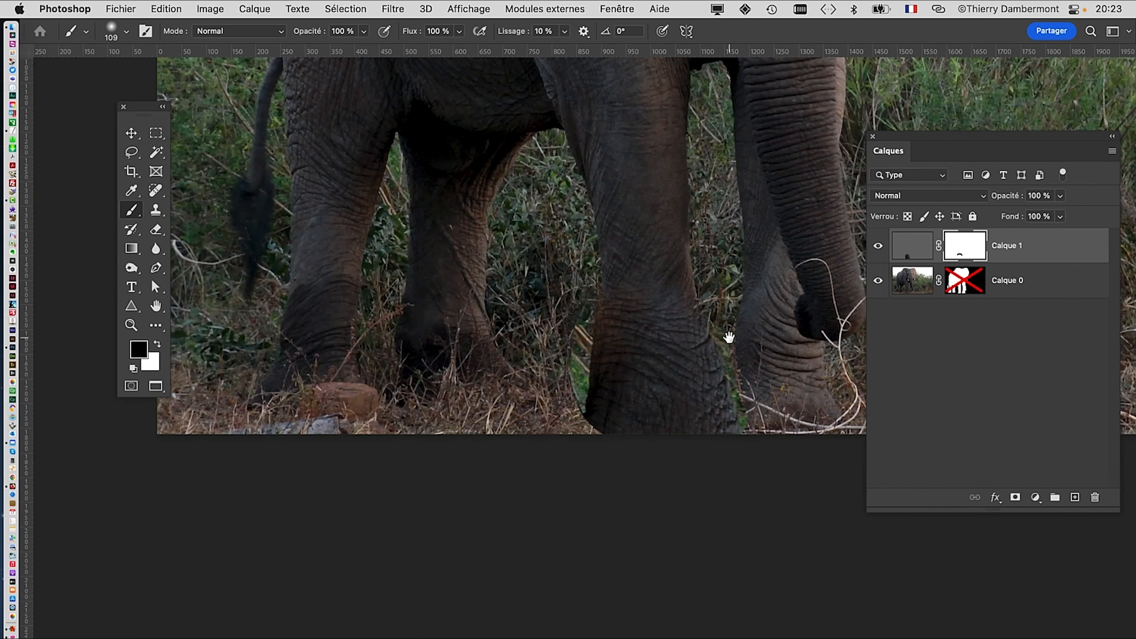
left_click_drag(728, 337, 404, 251)
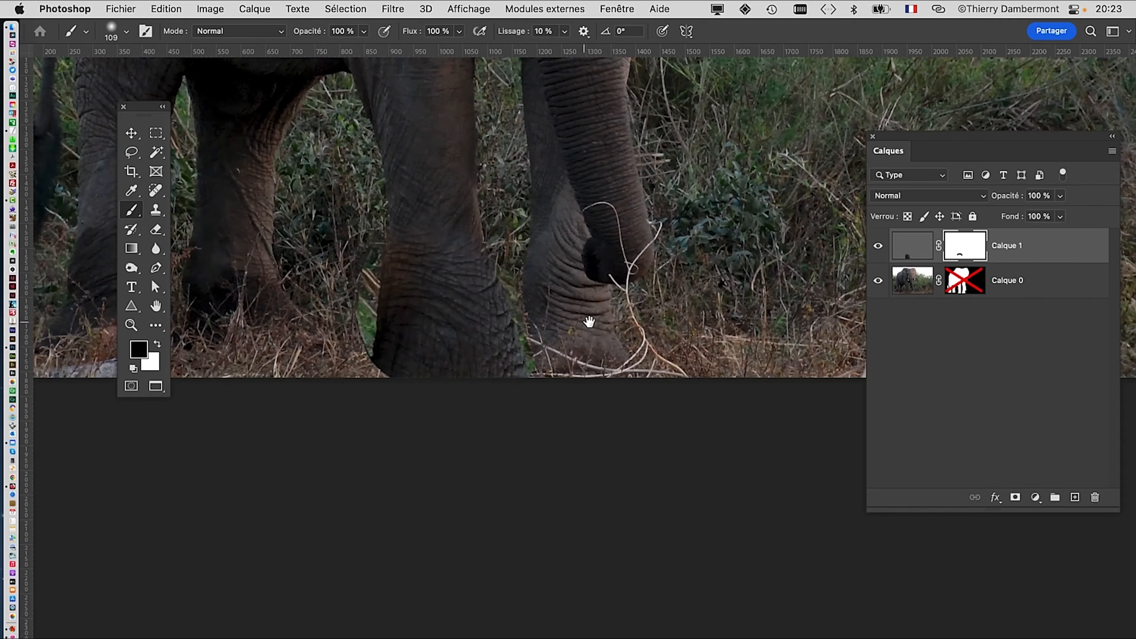
left_click_drag(463, 283, 652, 301)
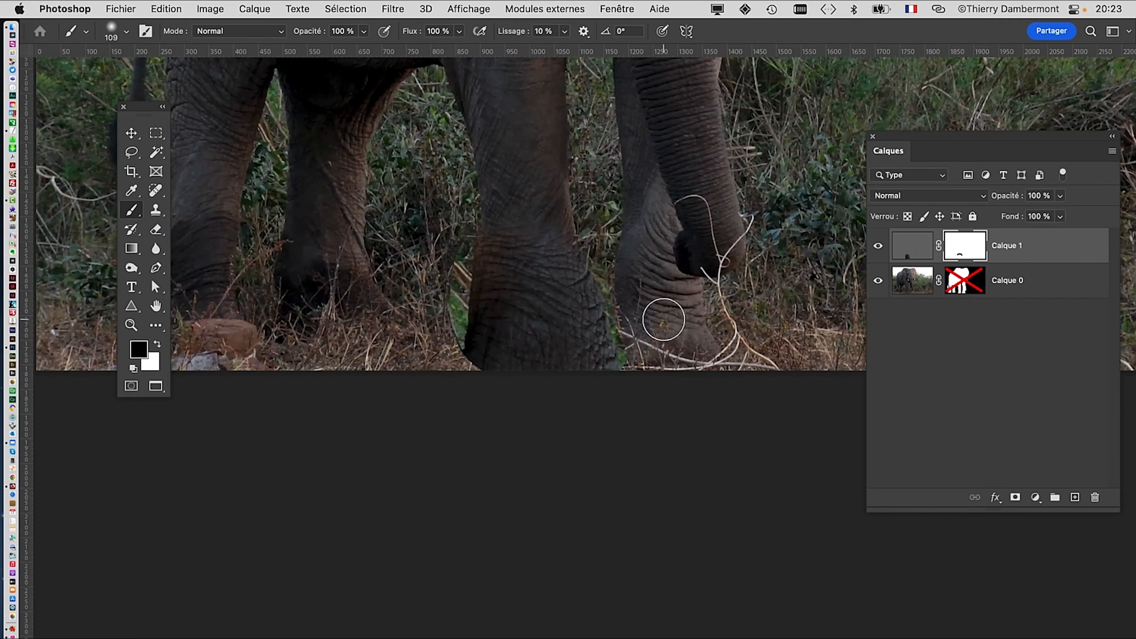
scroll(609, 325, "up", 5)
scroll(529, 340, "down", 1)
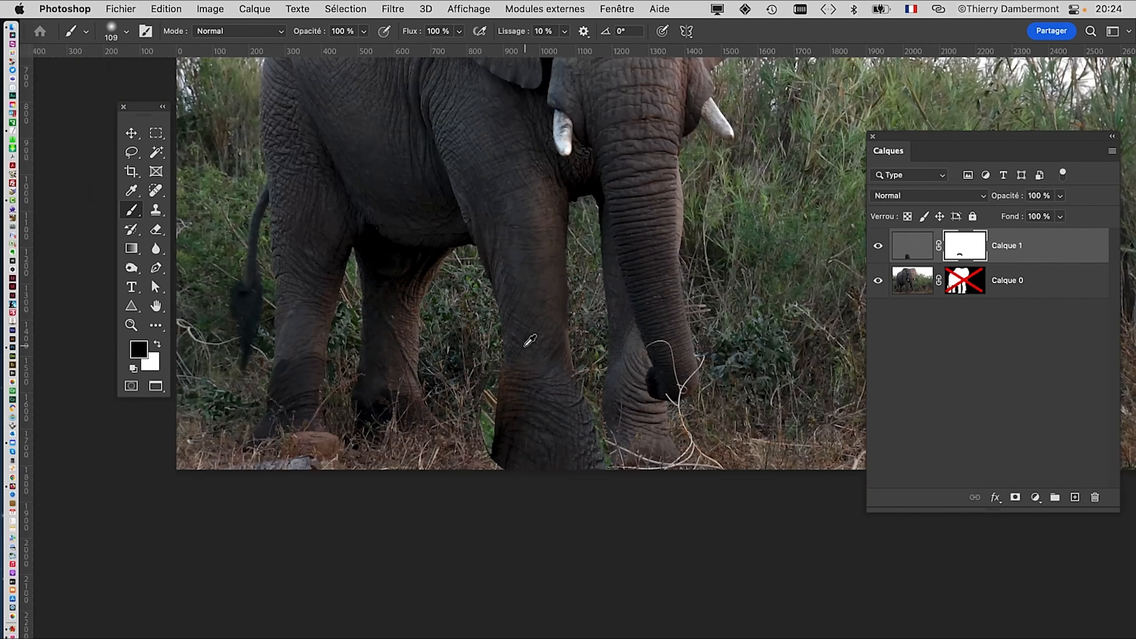
scroll(530, 340, "down", 1)
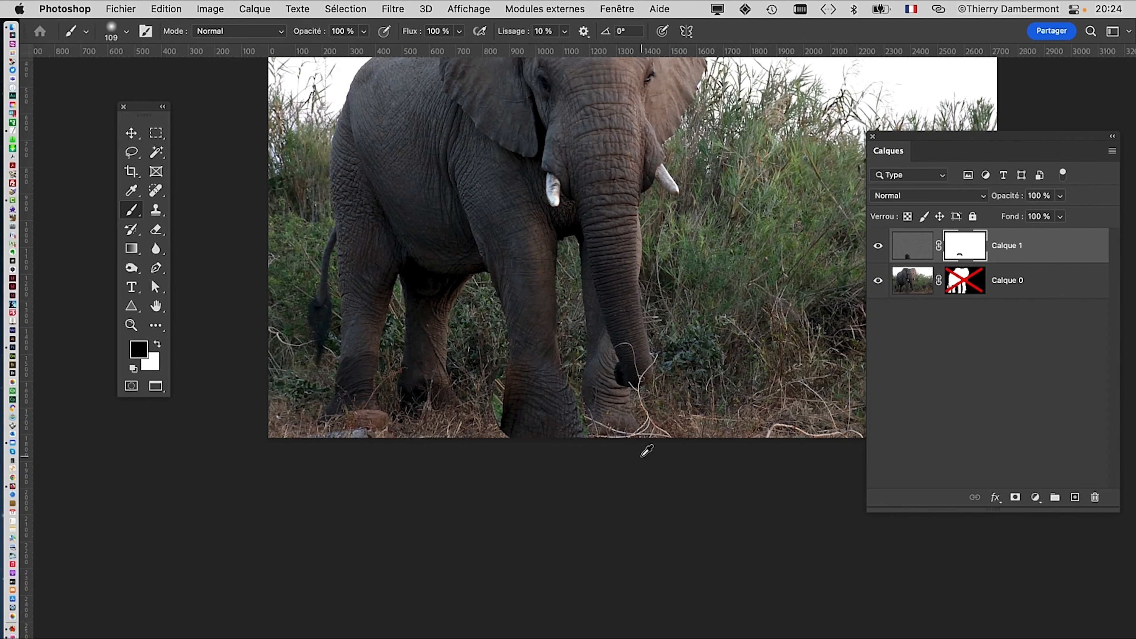
scroll(576, 428, "up", 4)
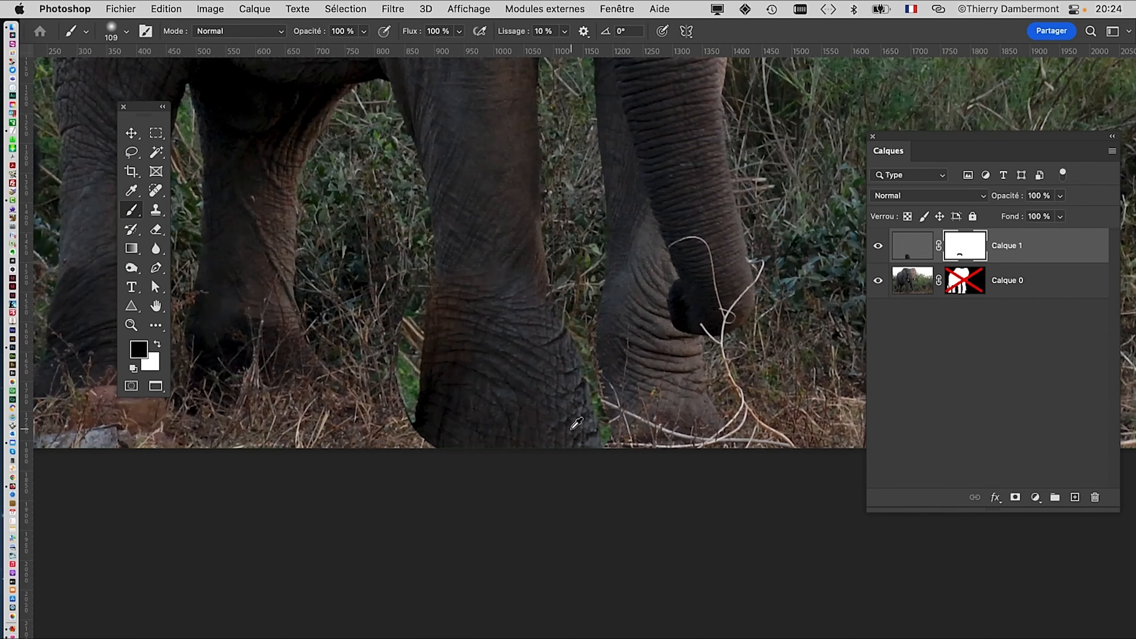
scroll(576, 422, "up", 2)
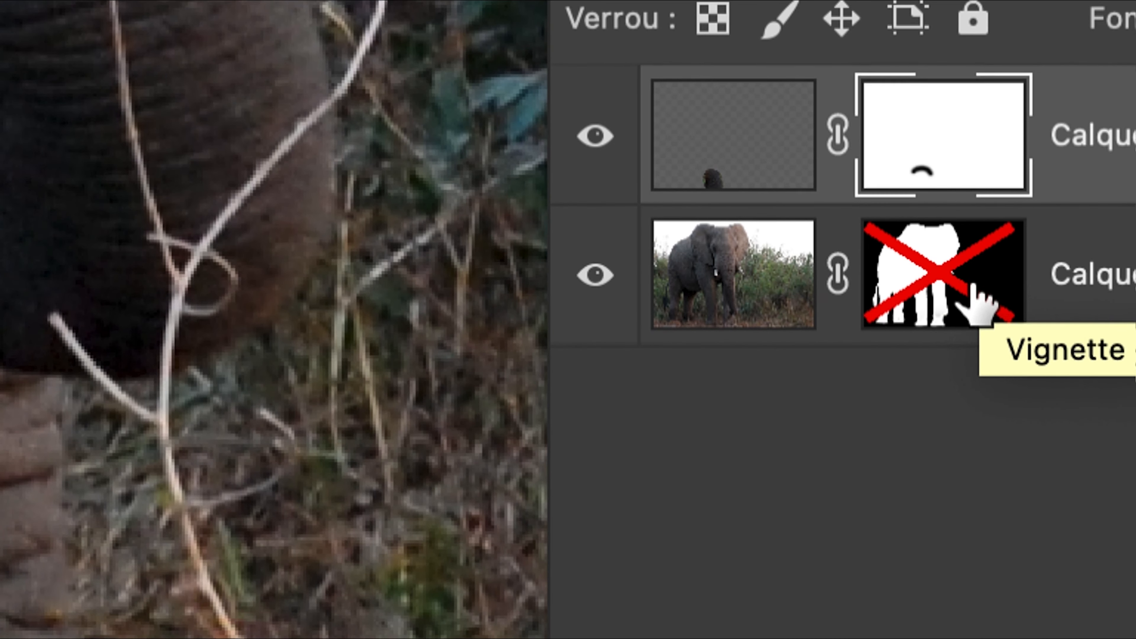
Re-enable the layer mask on Calque 0 and clip Calque 1 to it
left_click(973, 286)
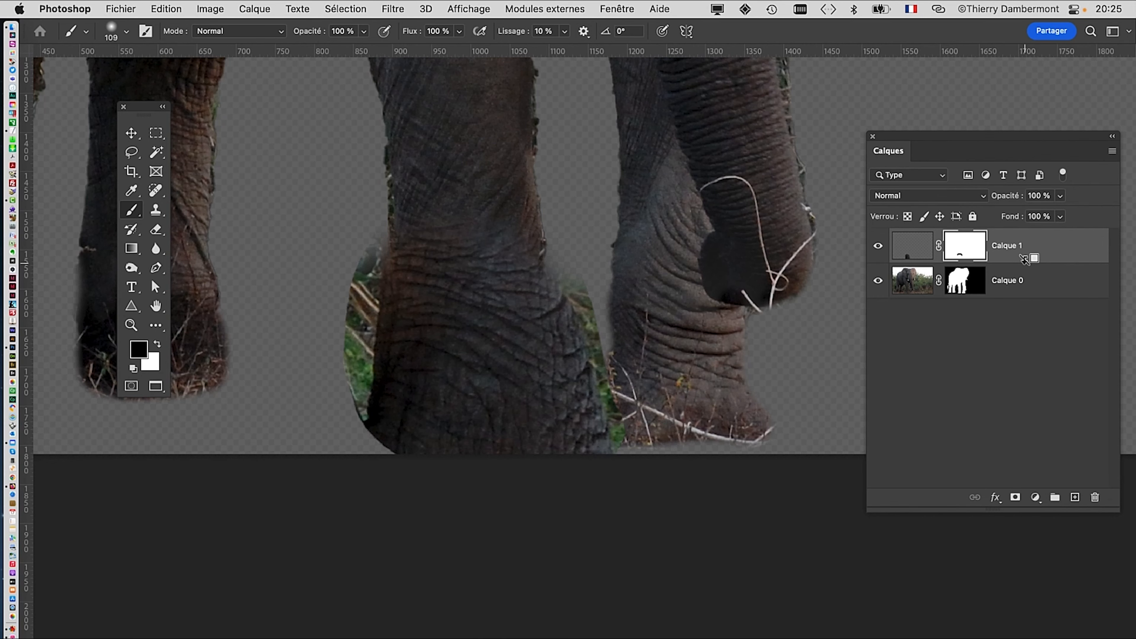
left_click(1024, 259, "alt")
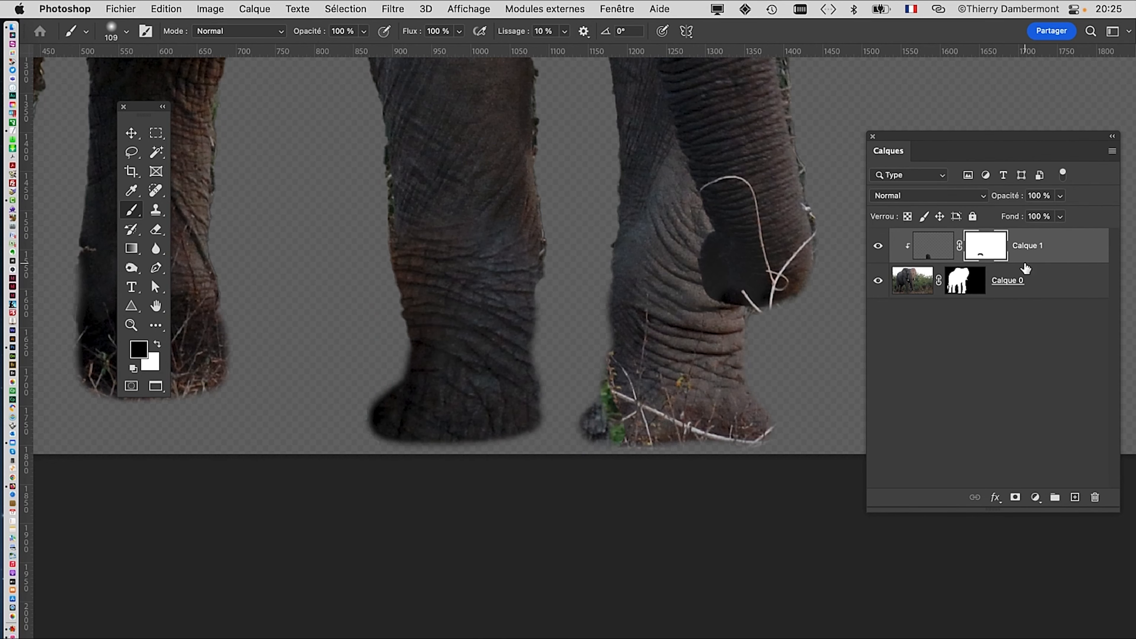
left_click(878, 246)
left_click(878, 247)
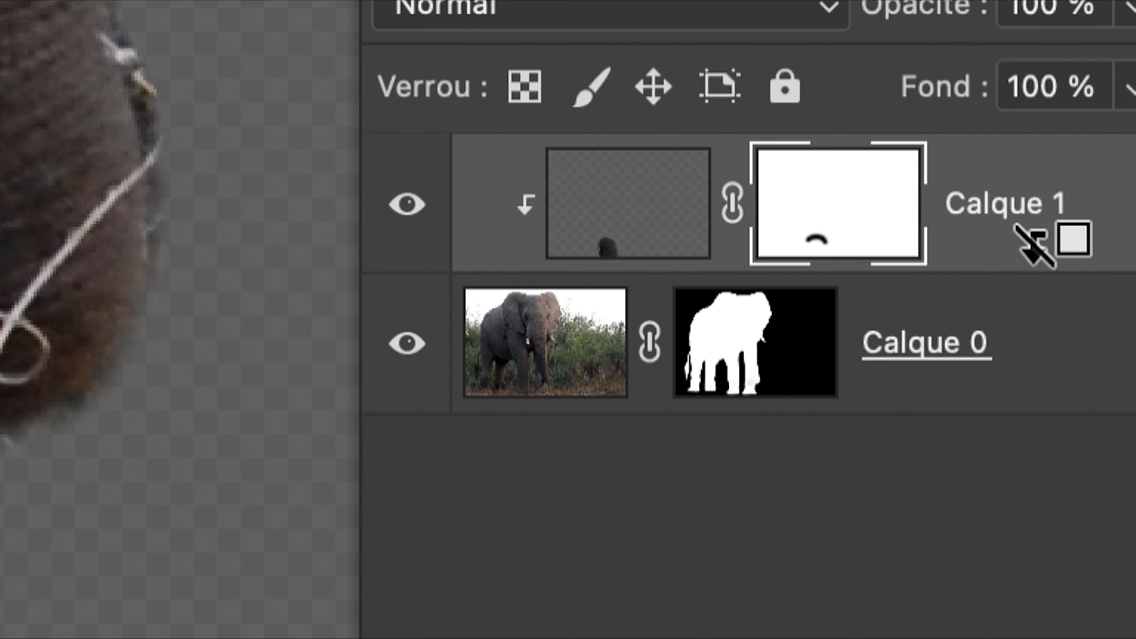
Release the clipping mask of Calque 1 and reapply it to Calque 0
left_click(1035, 256, "alt")
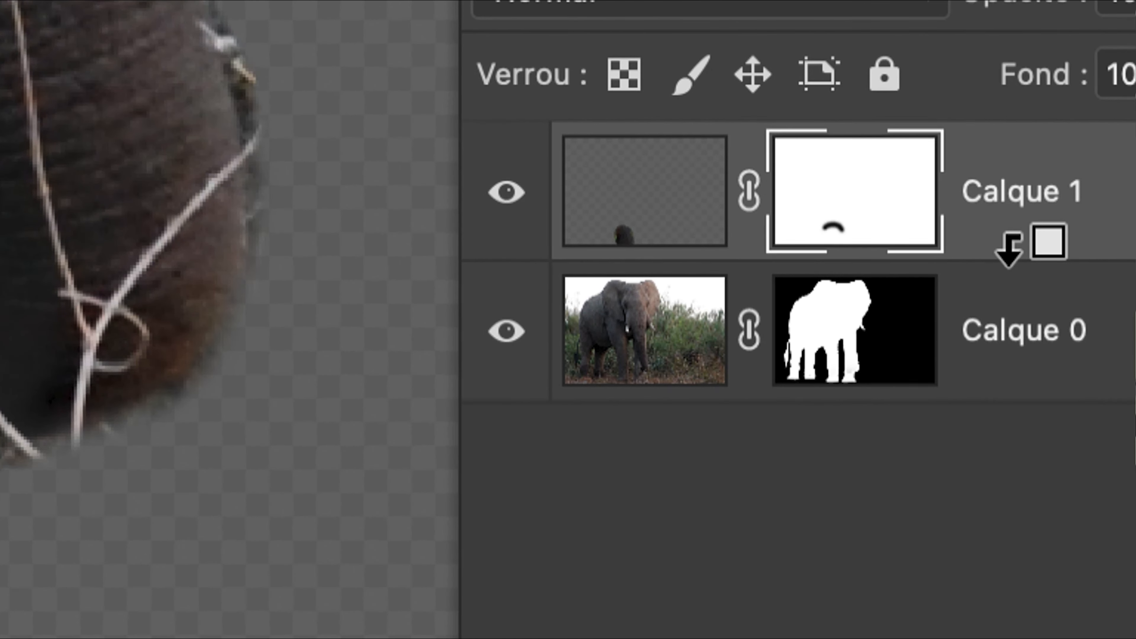
left_click(1133, 164, "alt")
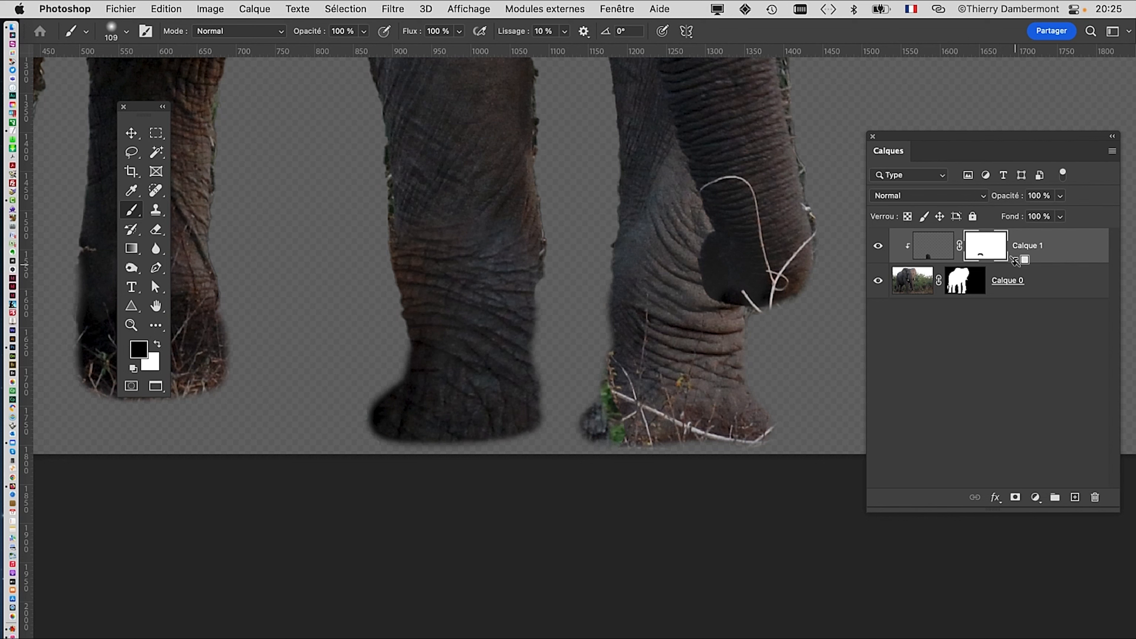
left_click(1014, 261, "alt")
left_click(1014, 262, "alt")
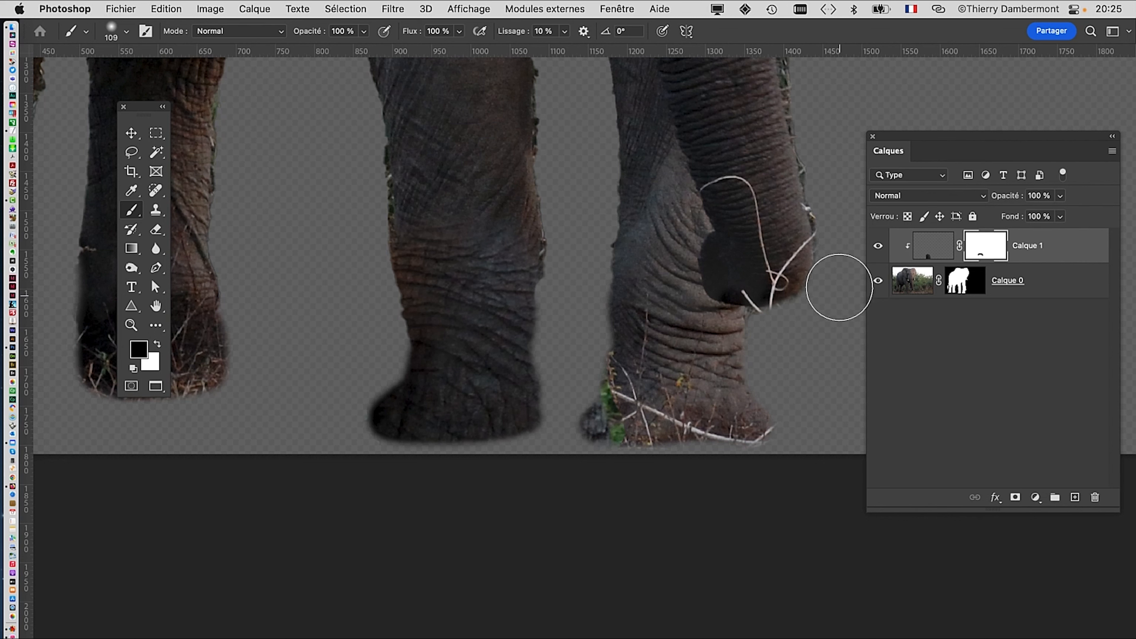
Compare the front foot with and without the Calque 1 patch, ending with the patch shown on the whole elephant
left_click(877, 251)
left_click(877, 251)
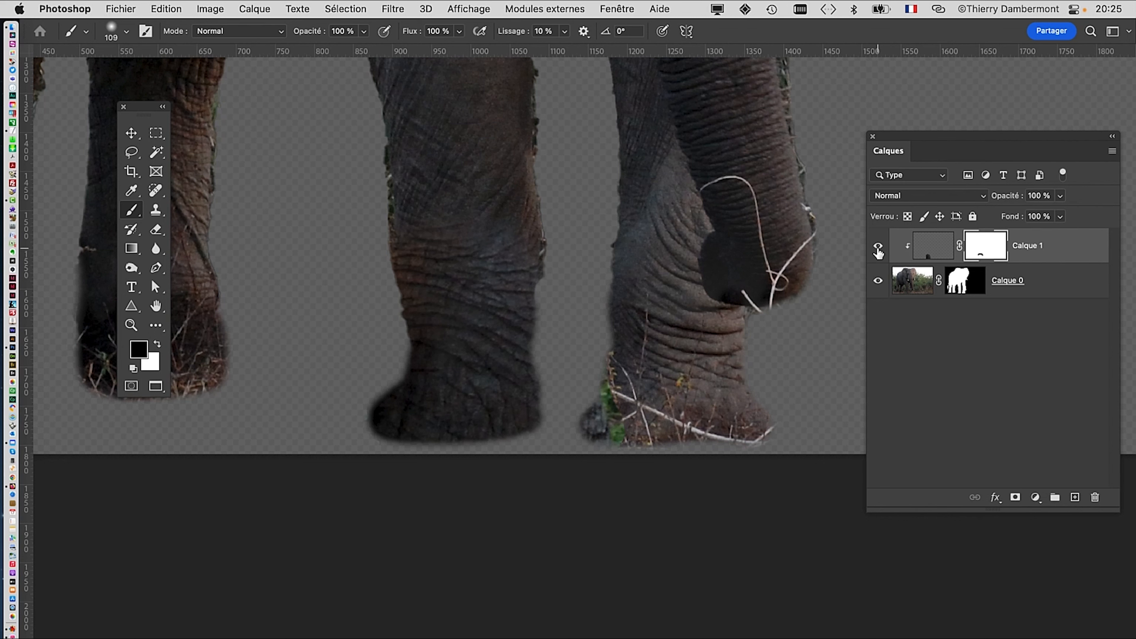
left_click(877, 250)
left_click(877, 250)
left_click(878, 250)
left_click(877, 250)
left_click(877, 250)
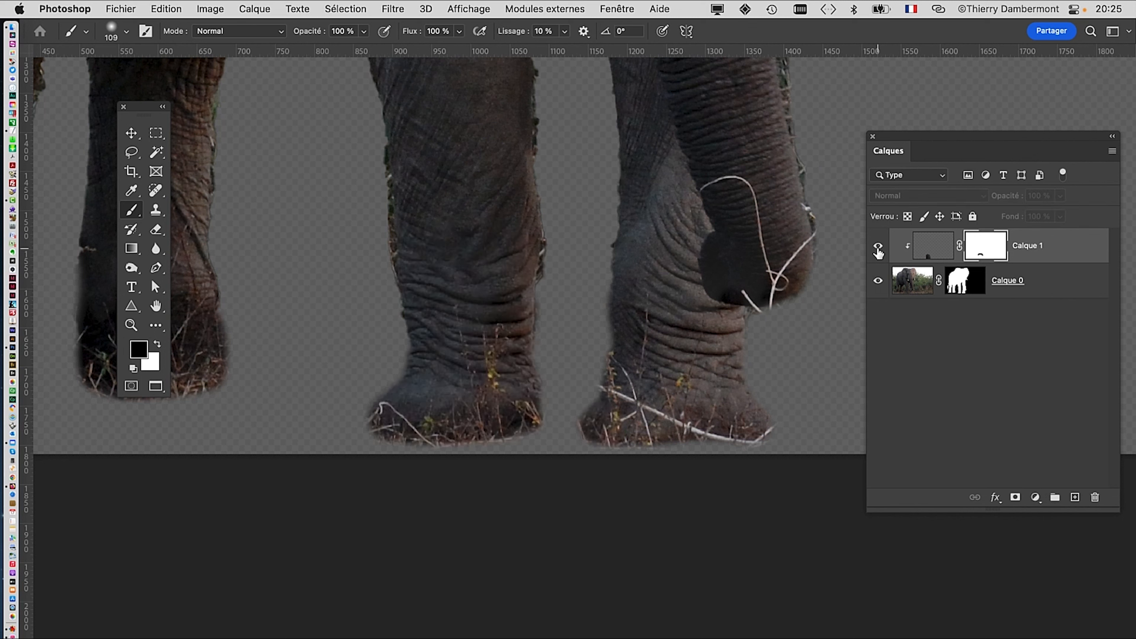
left_click(877, 250)
left_click(877, 251)
left_click(877, 251)
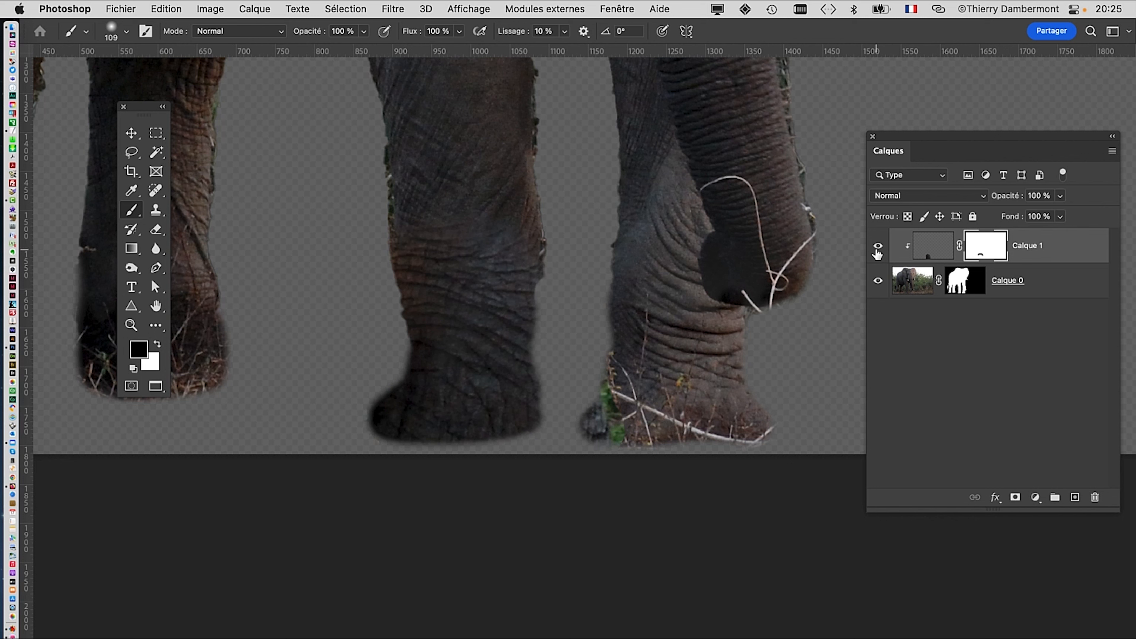
left_click(878, 251)
left_click(877, 251)
left_click(877, 251)
left_click(877, 250)
left_click(877, 253)
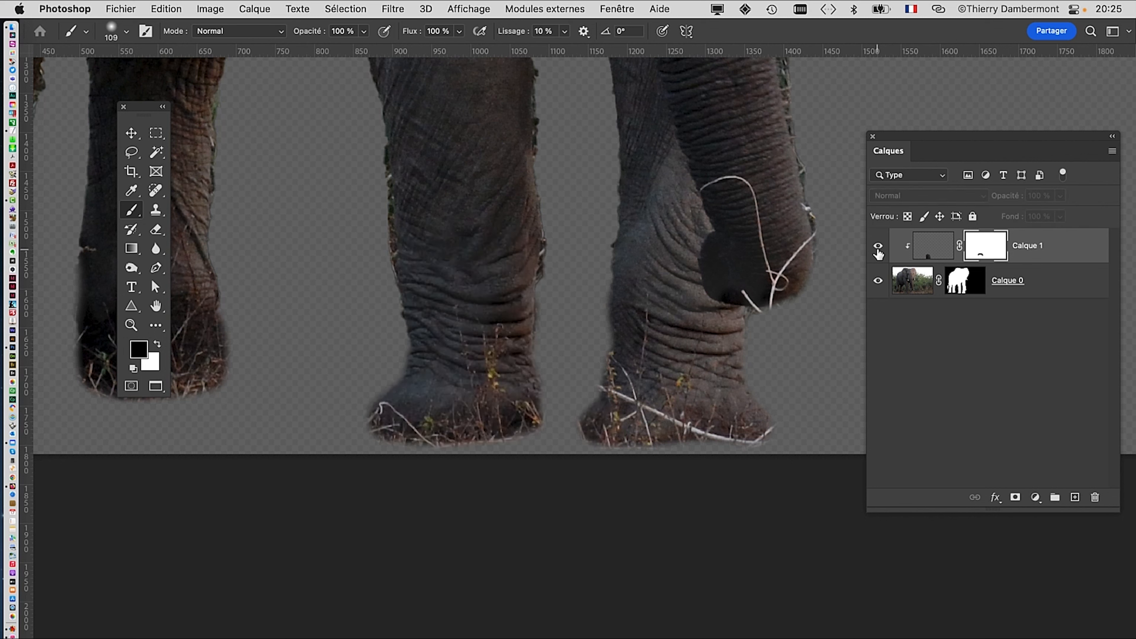
left_click(878, 253)
scroll(583, 403, "down", 2)
scroll(583, 403, "down", 3)
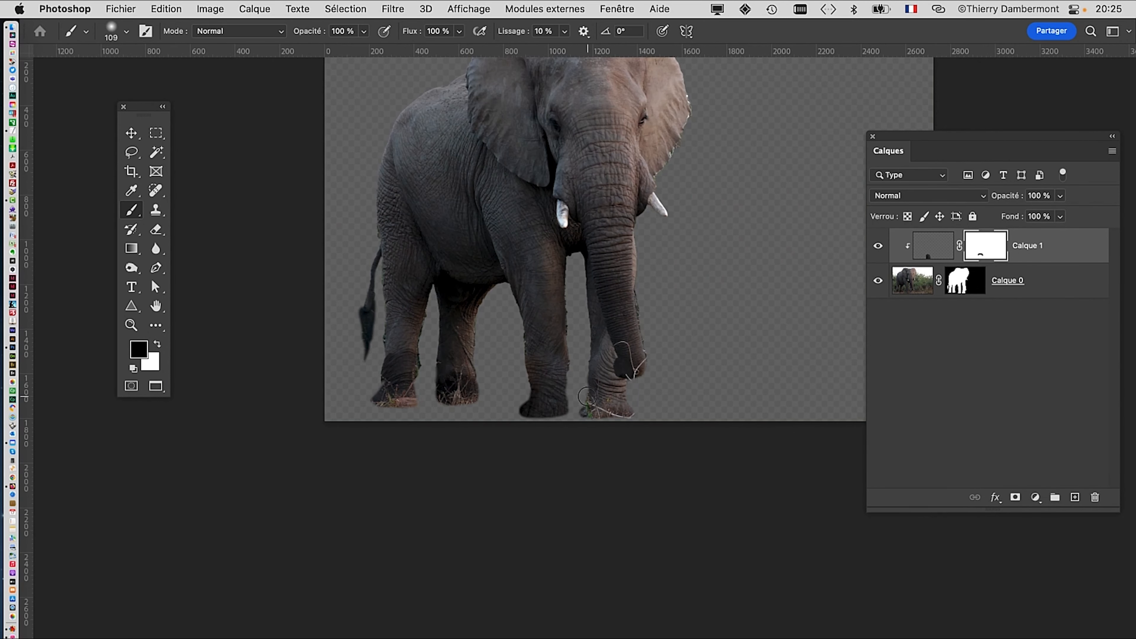
Trim the blurry outer edge of the patched front foot by painting black on the Calque 0 layer mask with a size 40 brush
scroll(586, 364, "up", 1)
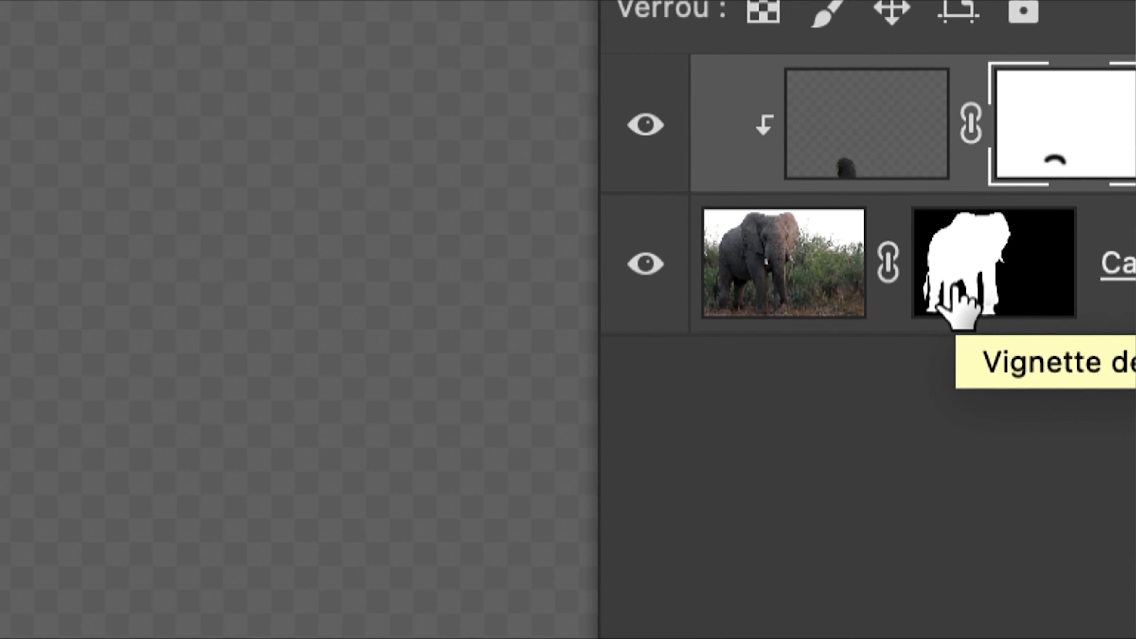
left_click(957, 291)
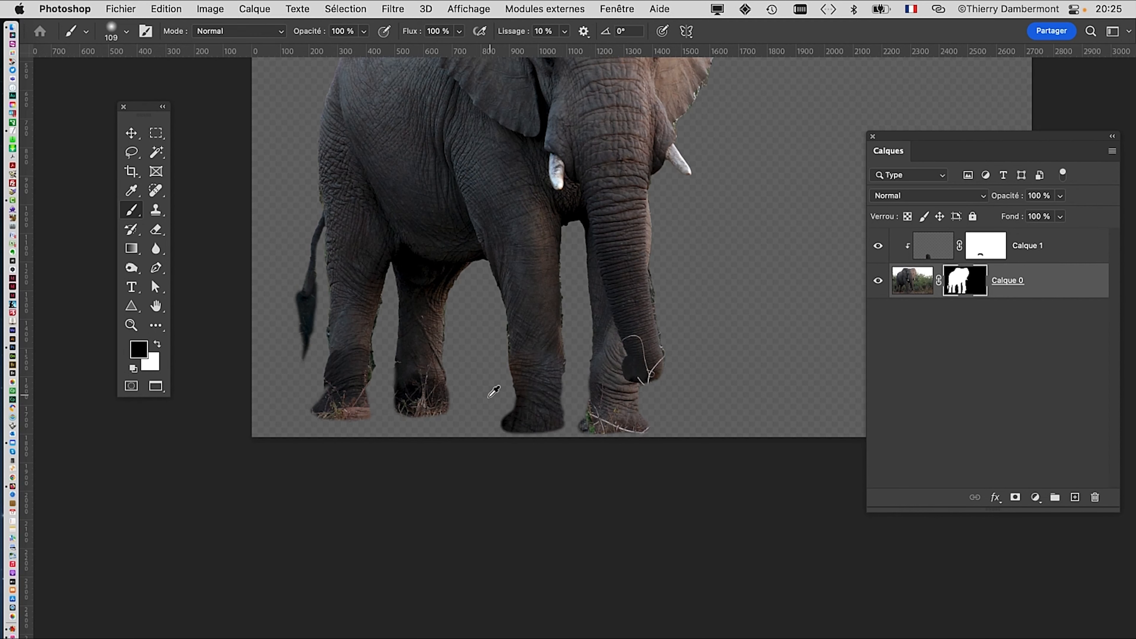
scroll(489, 393, "up", 2)
left_click_drag(481, 405, 438, 355)
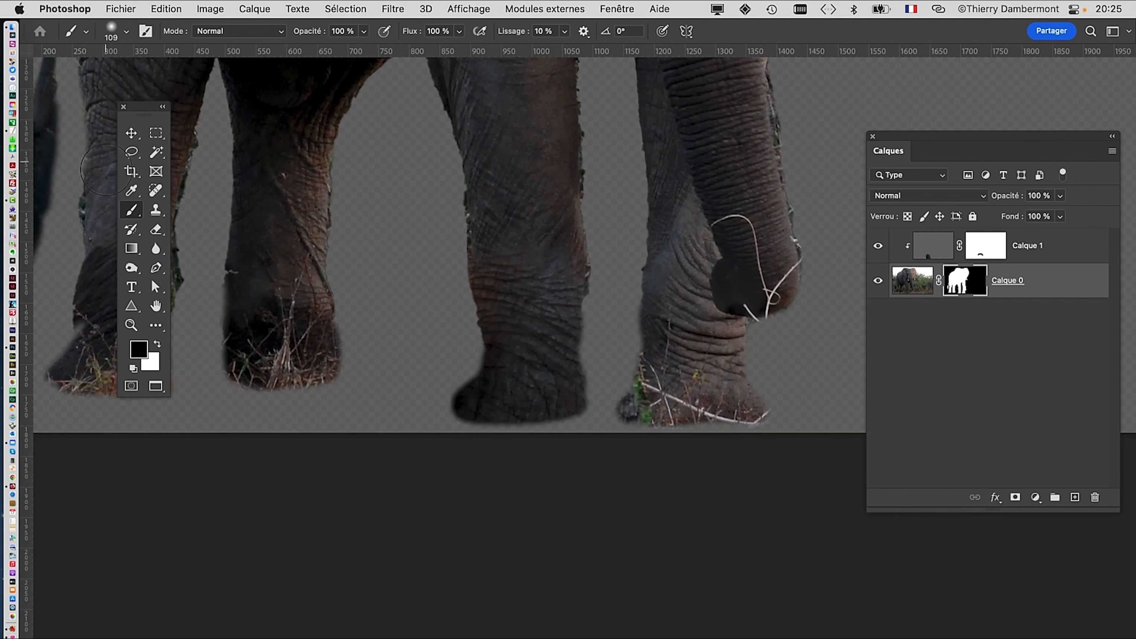
left_click_drag(365, 309, 322, 319)
mouse_move(457, 388)
left_mouse_down()
mouse_move(479, 429)
mouse_move(450, 393)
mouse_move(459, 317)
mouse_move(466, 436)
mouse_move(467, 394)
left_mouse_up()
left_click_drag(467, 373, 460, 419)
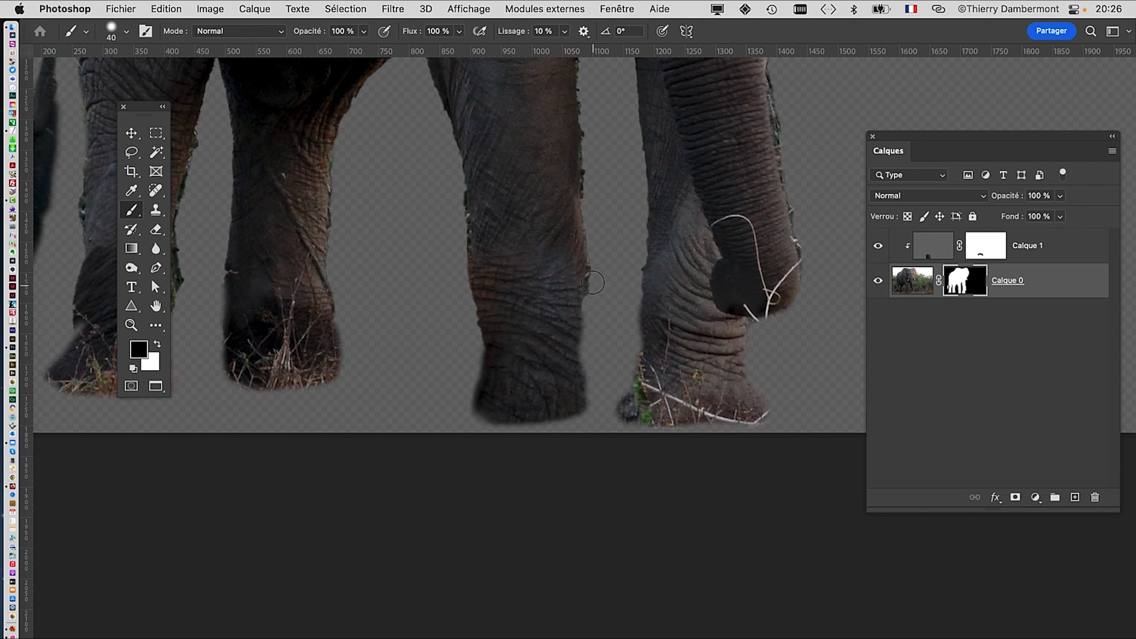
Examine the cut-out edges of the patched front leg, from the foot up to the belly
scroll(592, 271, "up", 3)
scroll(592, 270, "up", 1)
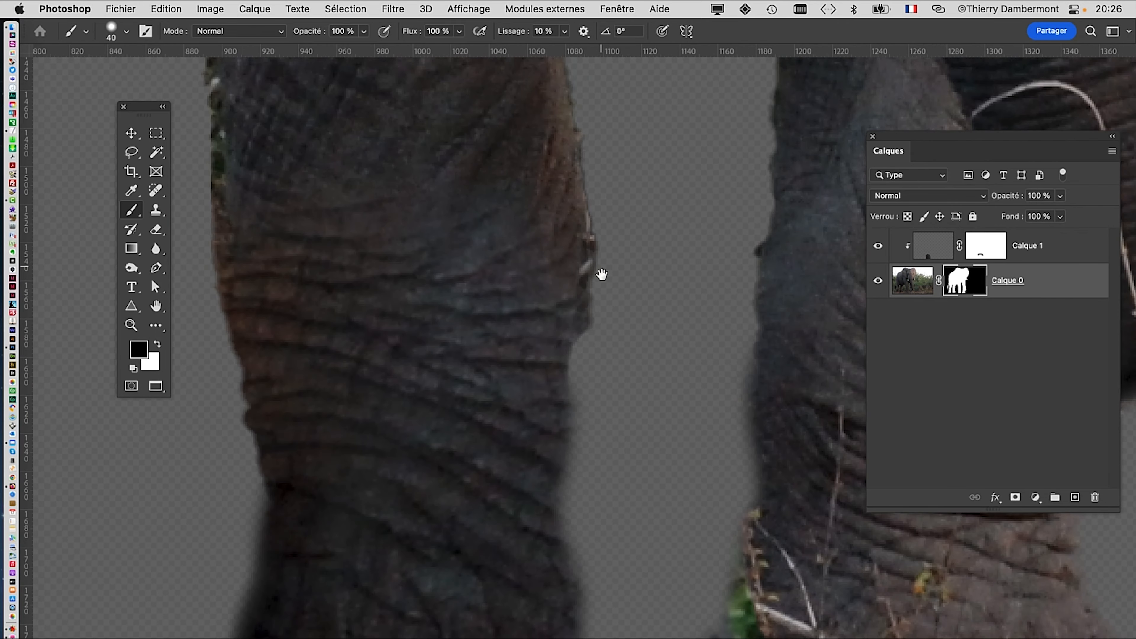
left_click_drag(596, 266, 585, 393)
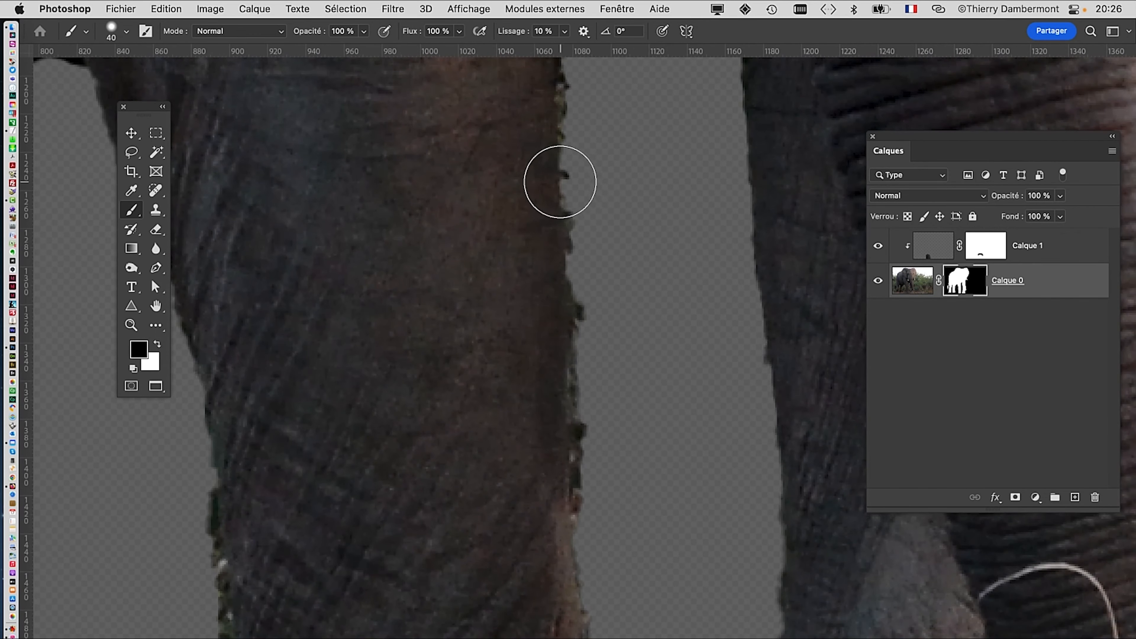
scroll(608, 309, "down", 2)
scroll(608, 309, "down", 3)
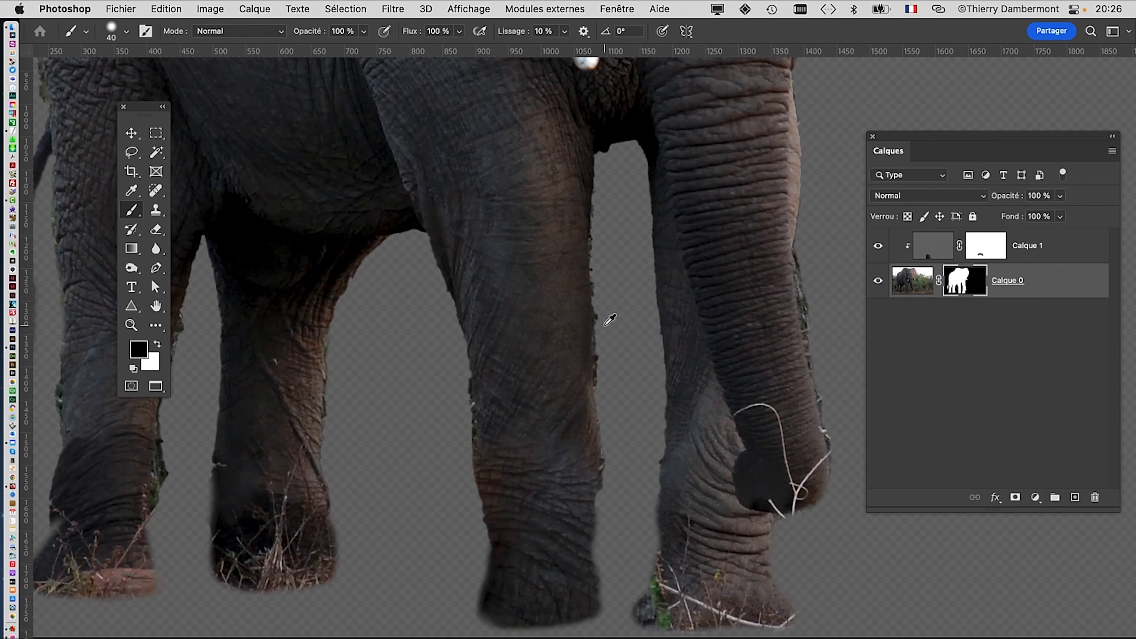
scroll(578, 373, "down", 2)
scroll(465, 518, "up", 1)
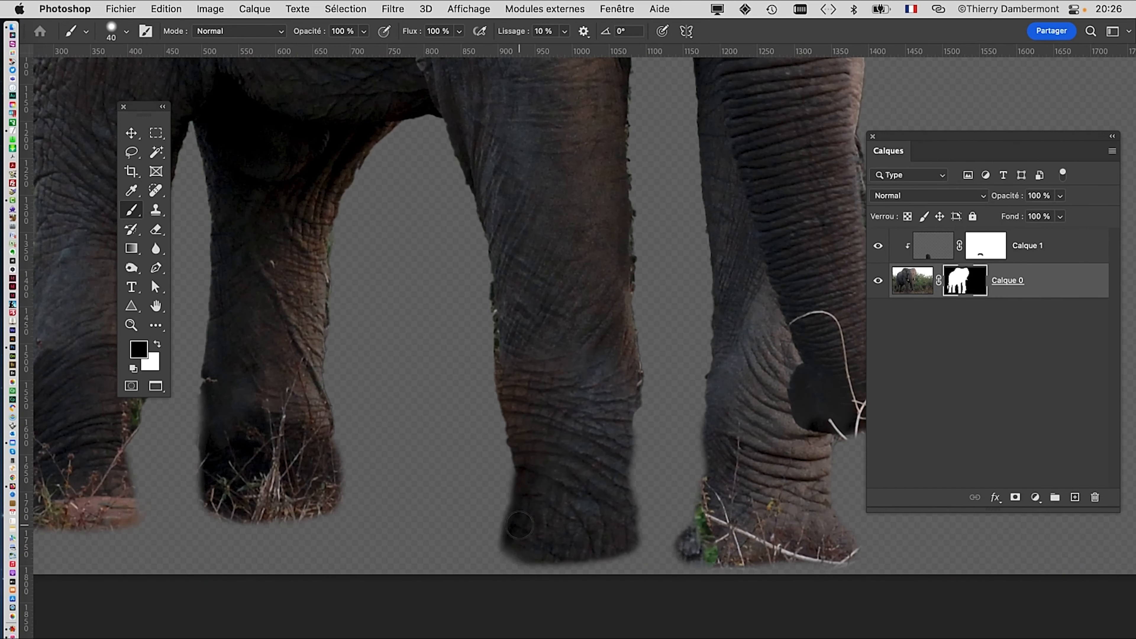
Paint black on the Calque 0 mask along the sole of the patched front foot to clean its lower edge
key("x")
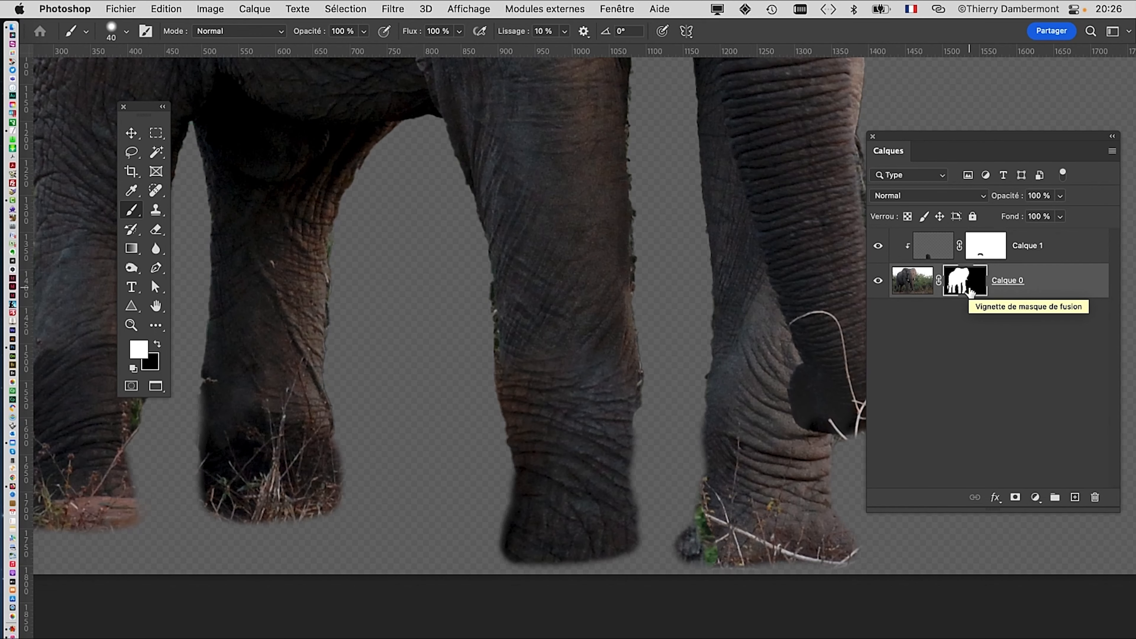
scroll(637, 343, "down", 4)
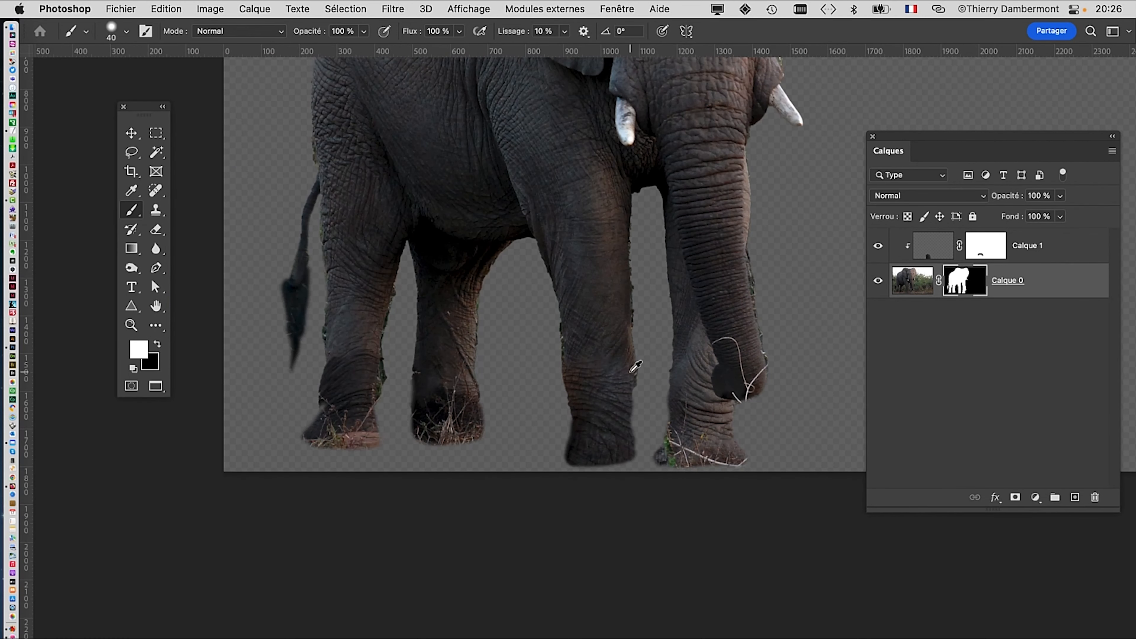
scroll(614, 449, "up", 5)
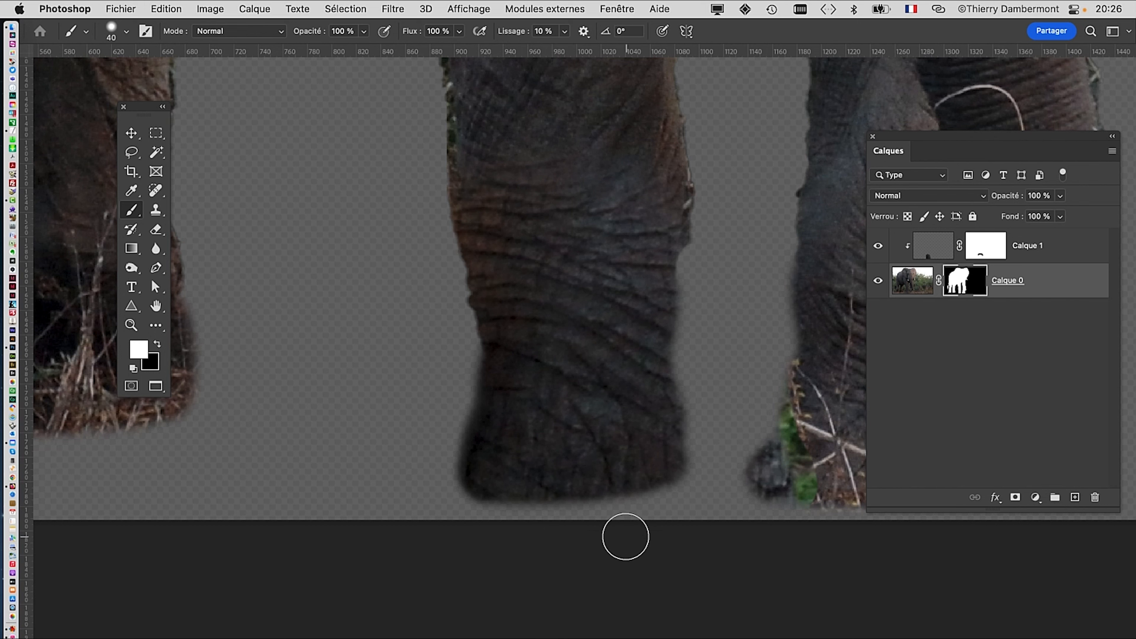
key("x")
left_click_drag(596, 528, 411, 485)
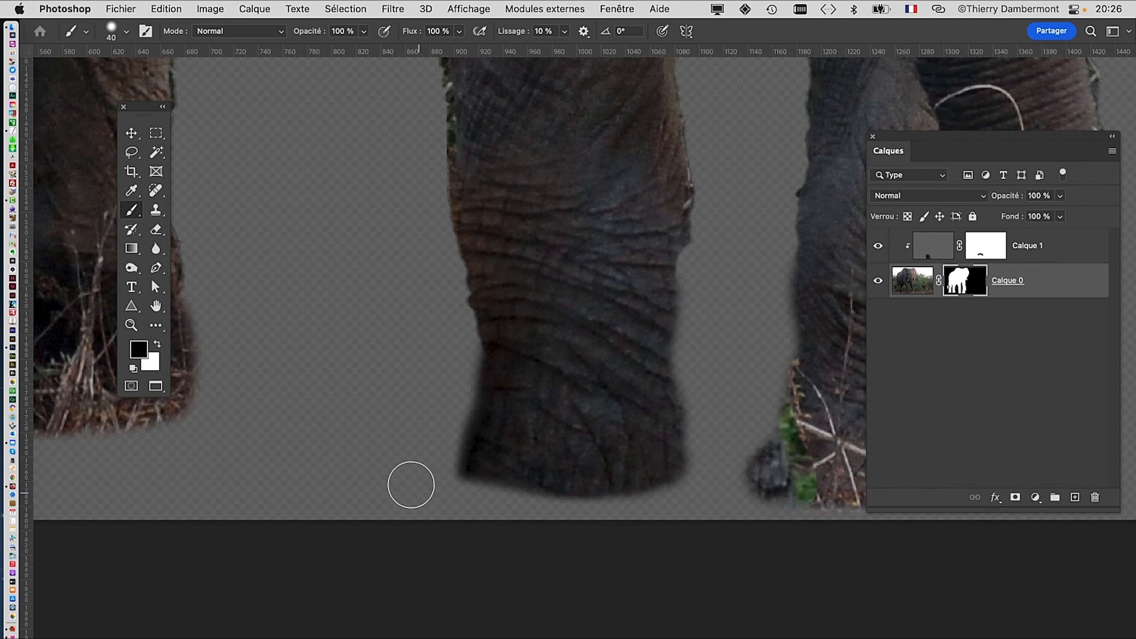
Save the edited elephant document and switch to the street photomontage
scroll(437, 457, "down", 6)
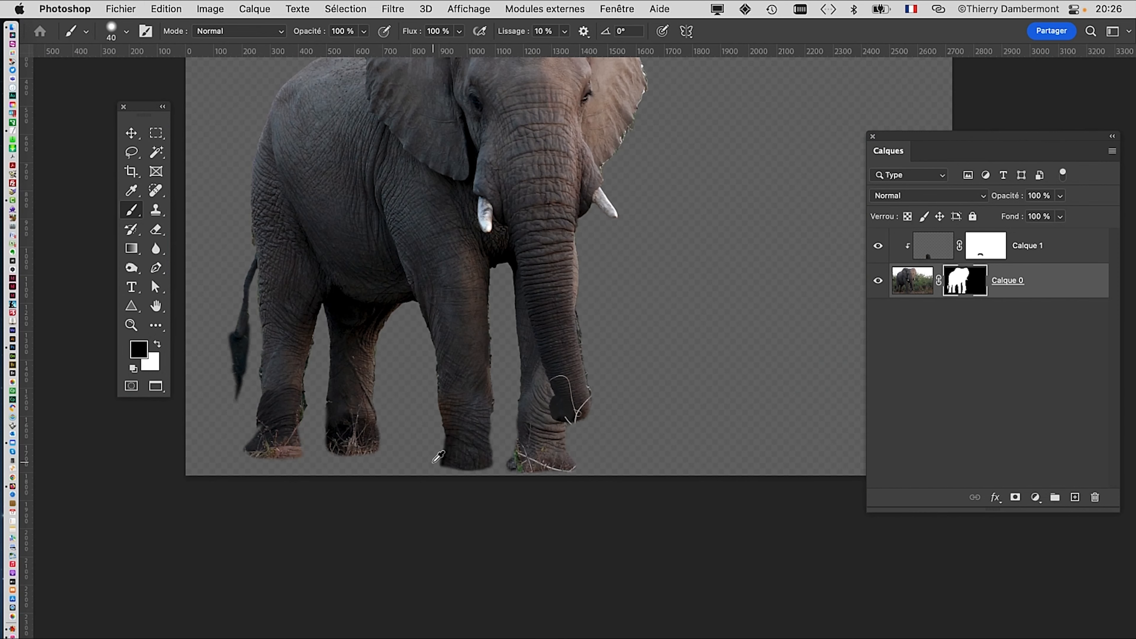
scroll(438, 456, "down", 2)
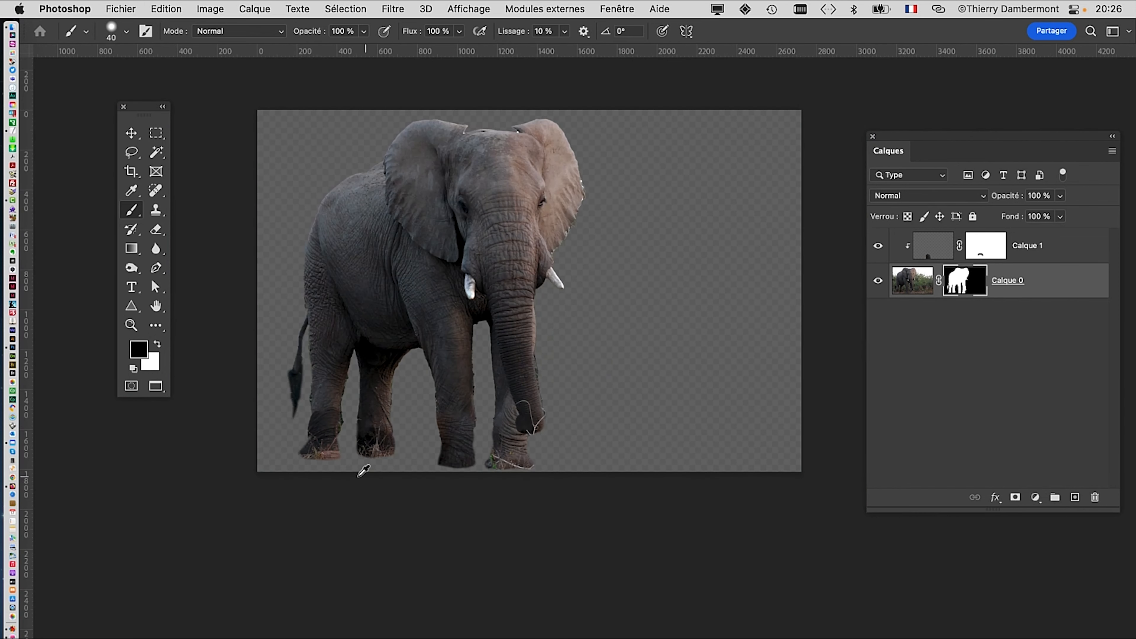
left_click(165, 7)
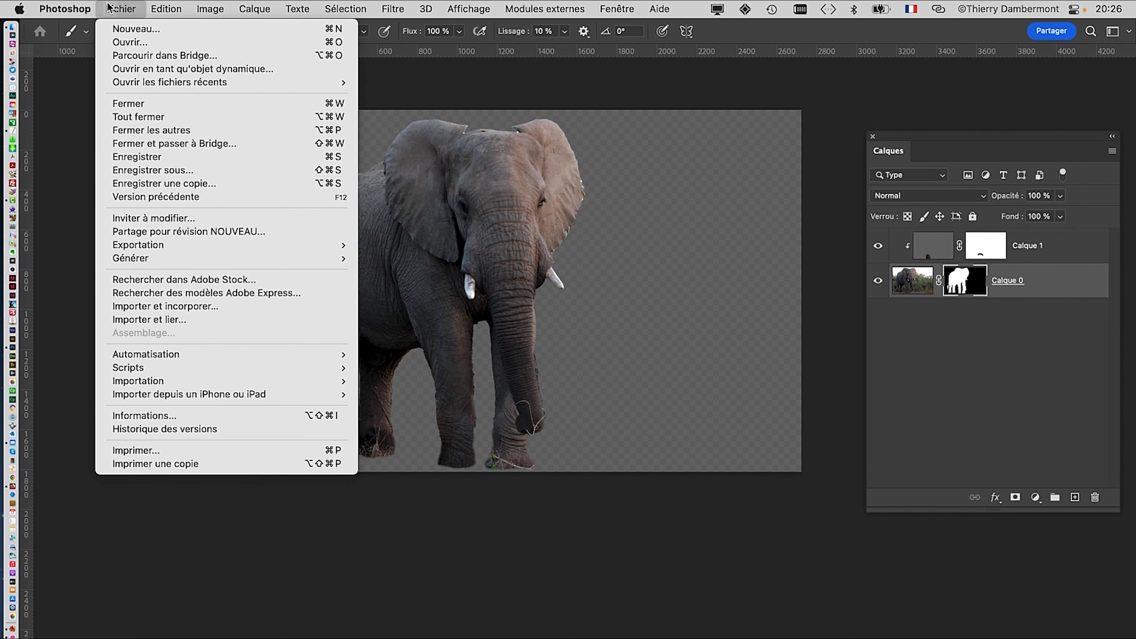
left_click(157, 157)
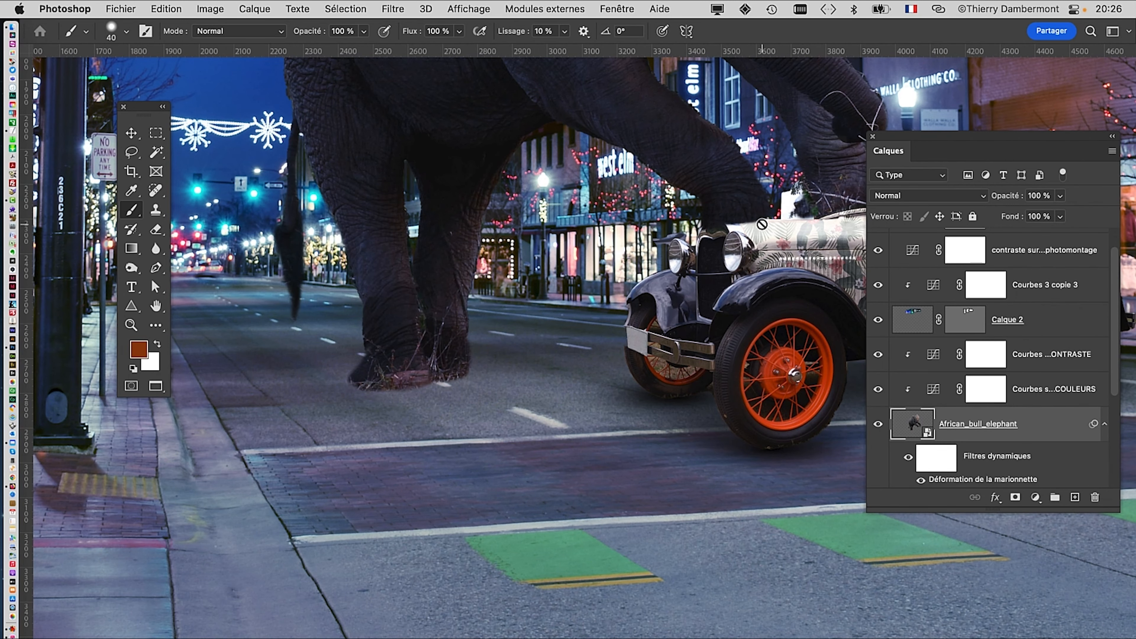
Examine the elephant's retouched front foot on the car hood in the photomontage, close up and against the whole scene
scroll(759, 215, "up", 3)
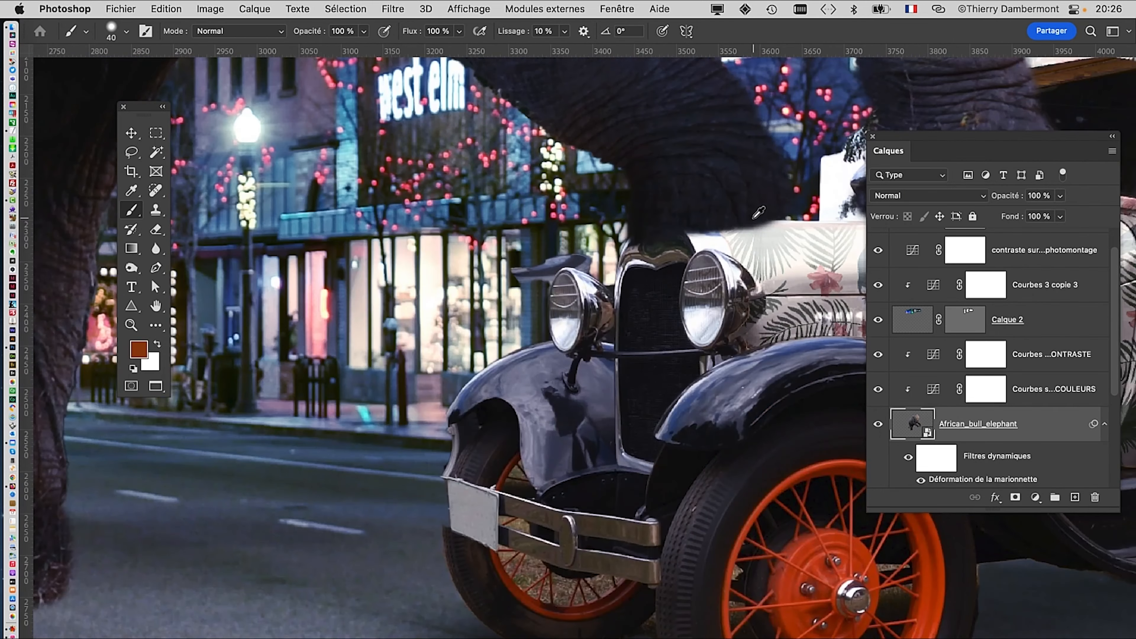
left_click_drag(740, 259, 708, 397)
scroll(625, 287, "up", 3)
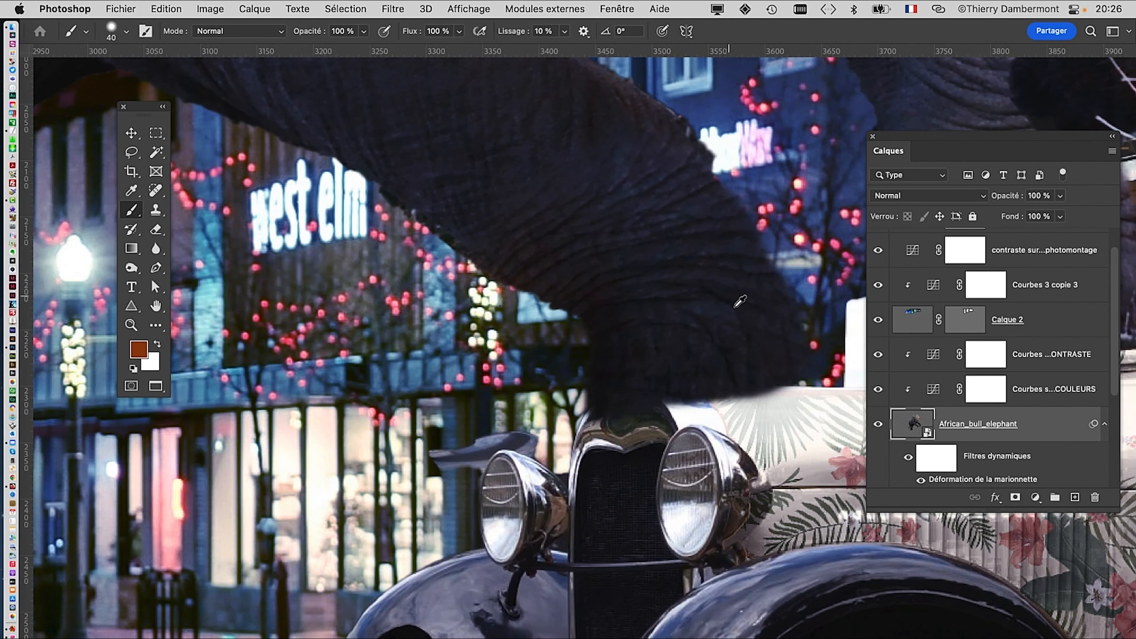
scroll(724, 404, "down", 4)
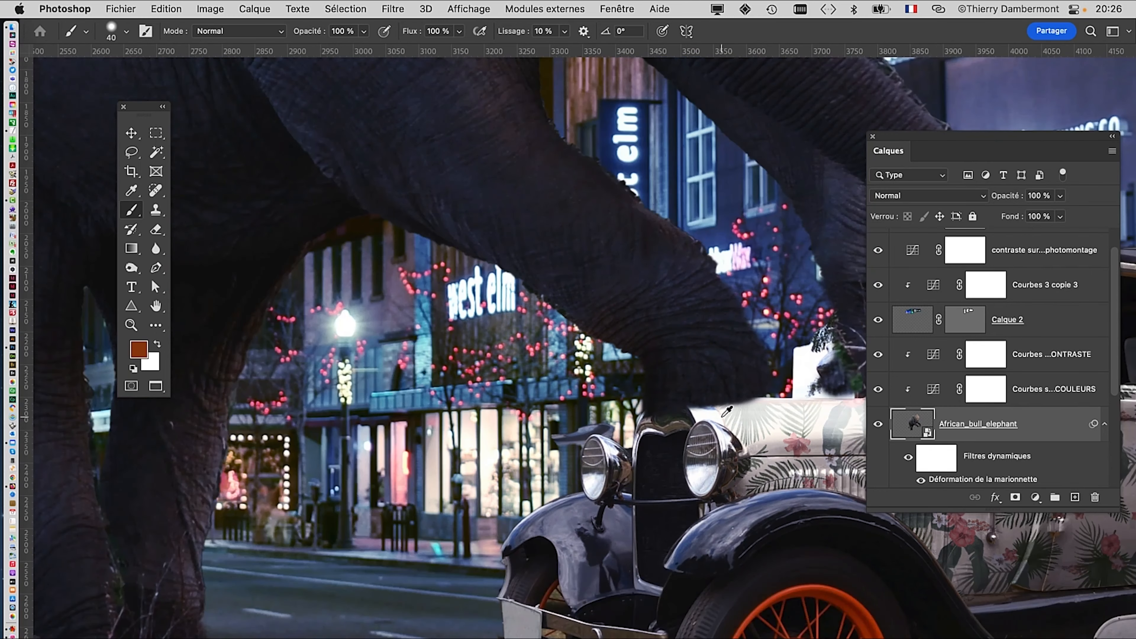
scroll(725, 412, "down", 3)
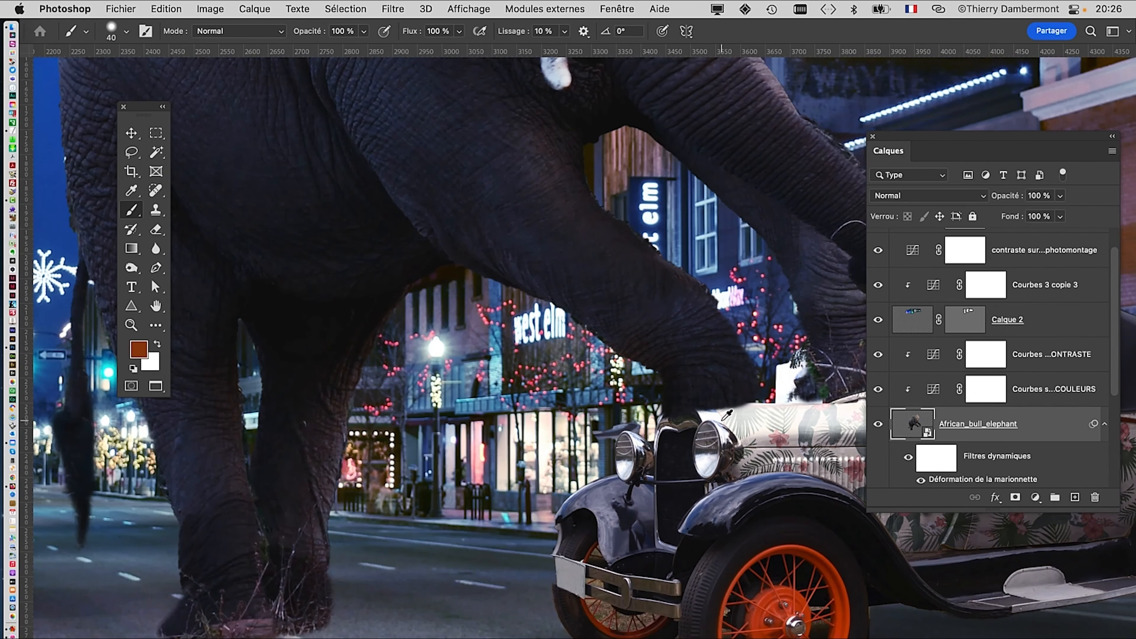
scroll(698, 403, "down", 2)
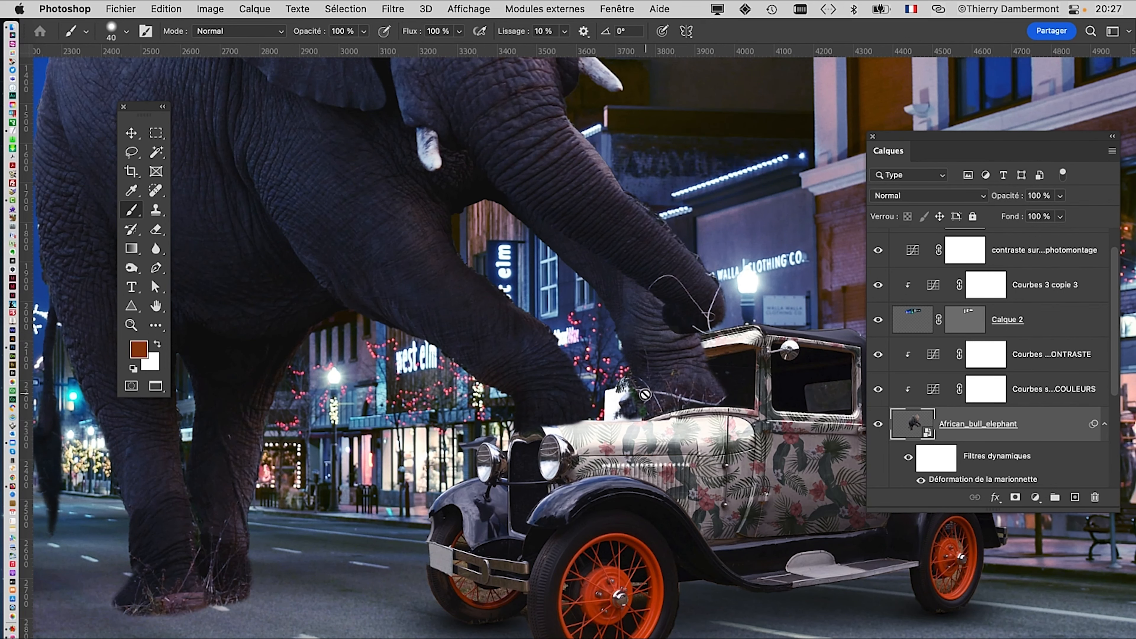
scroll(640, 395, "left", 5)
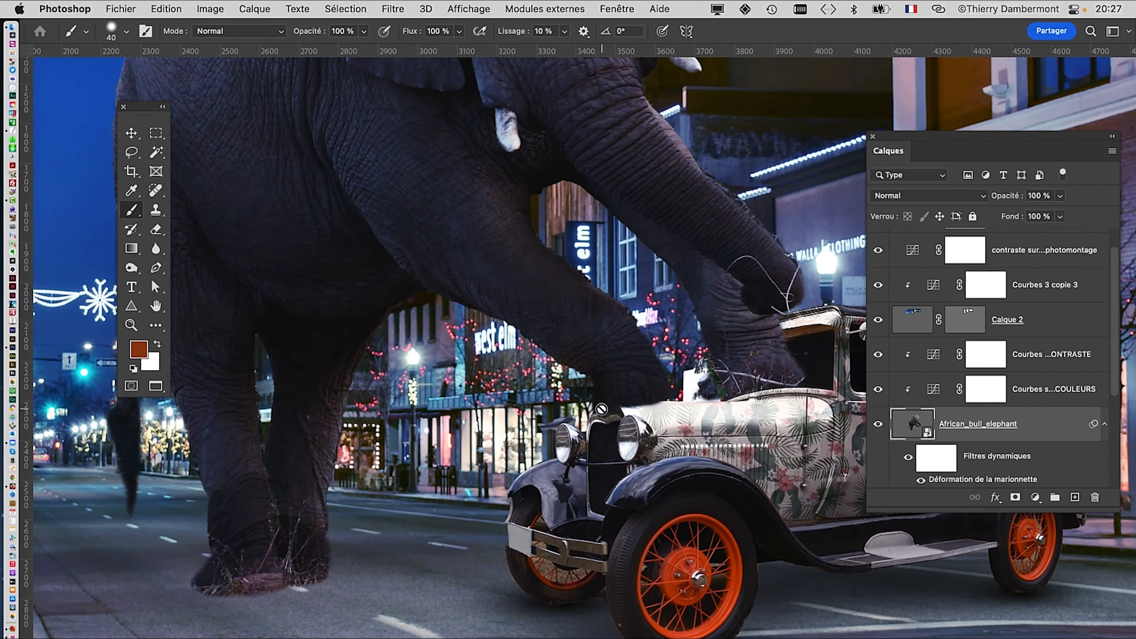
scroll(604, 413, "down", 2)
scroll(591, 454, "down", 2)
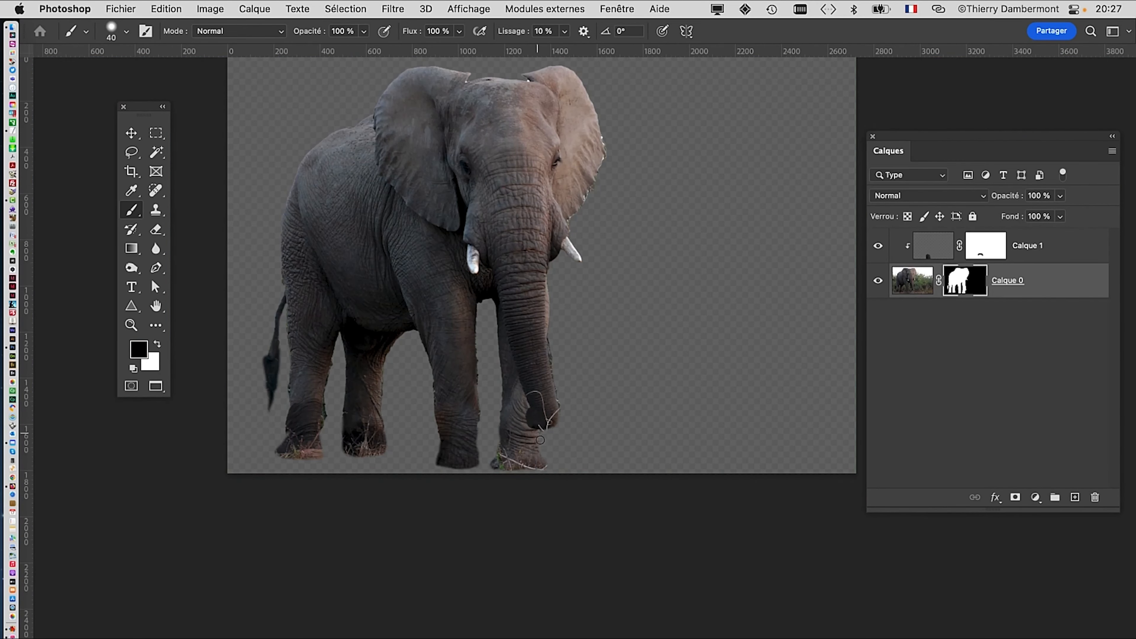
Save the elephant document under the name "patte avant droit.psd" in Photoshop format
left_click(121, 9)
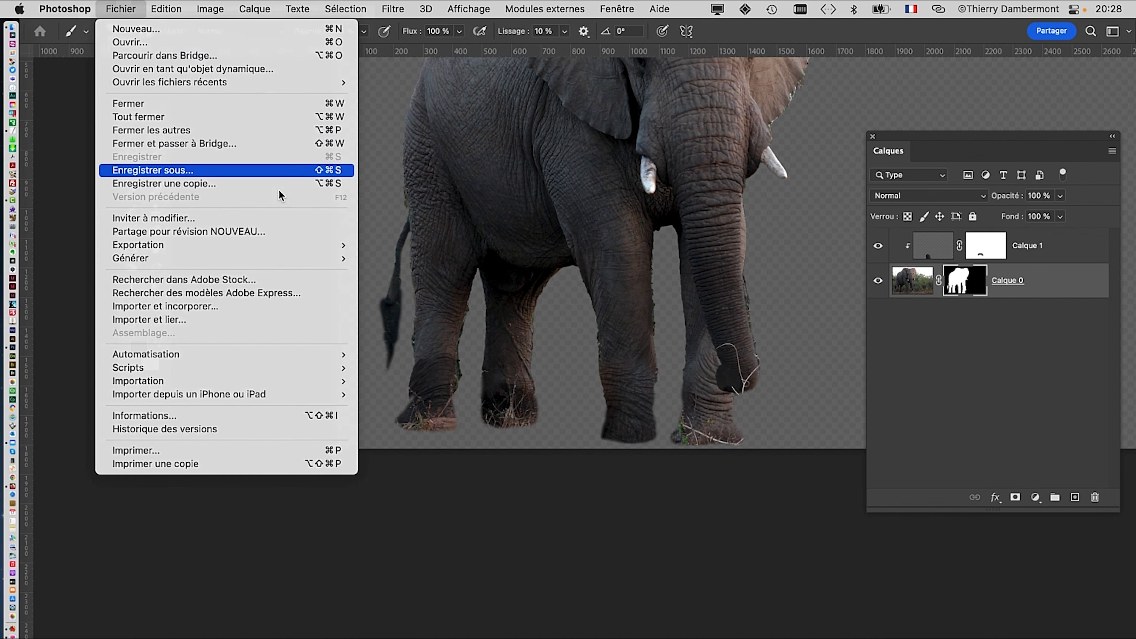
left_click(692, 215)
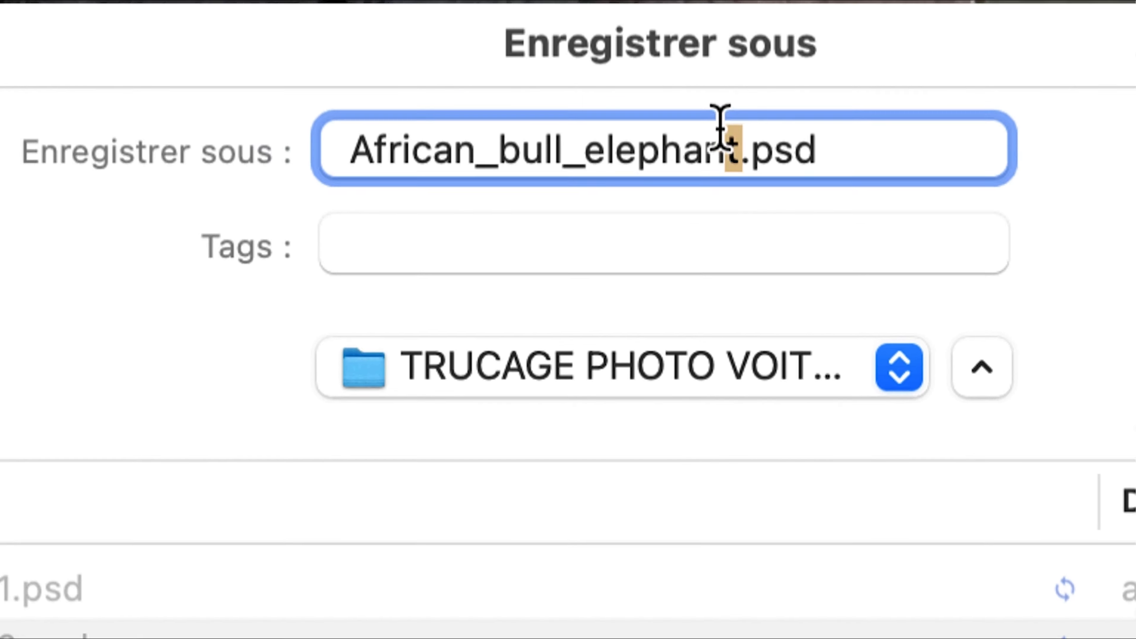
type("patte avant ")
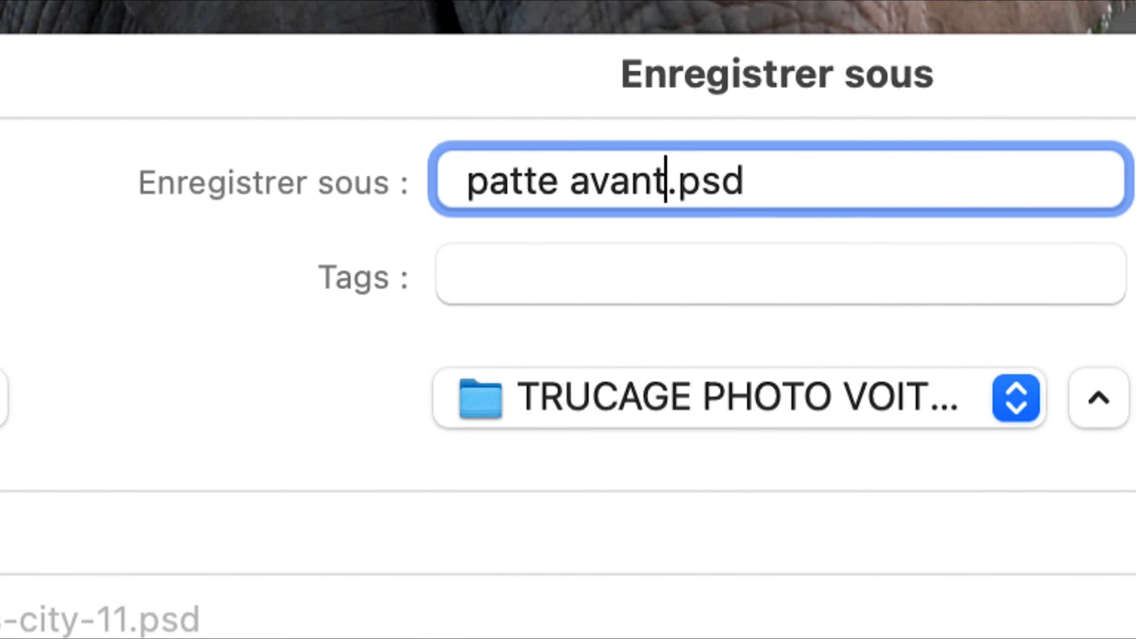
type("droit")
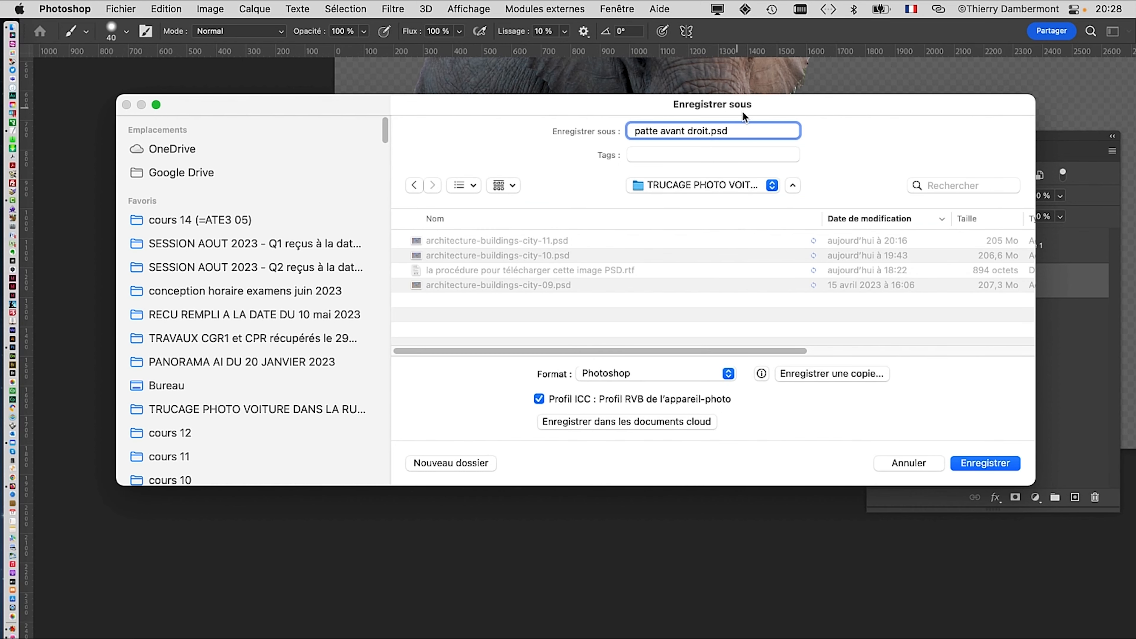
left_click(976, 463)
left_click(648, 200)
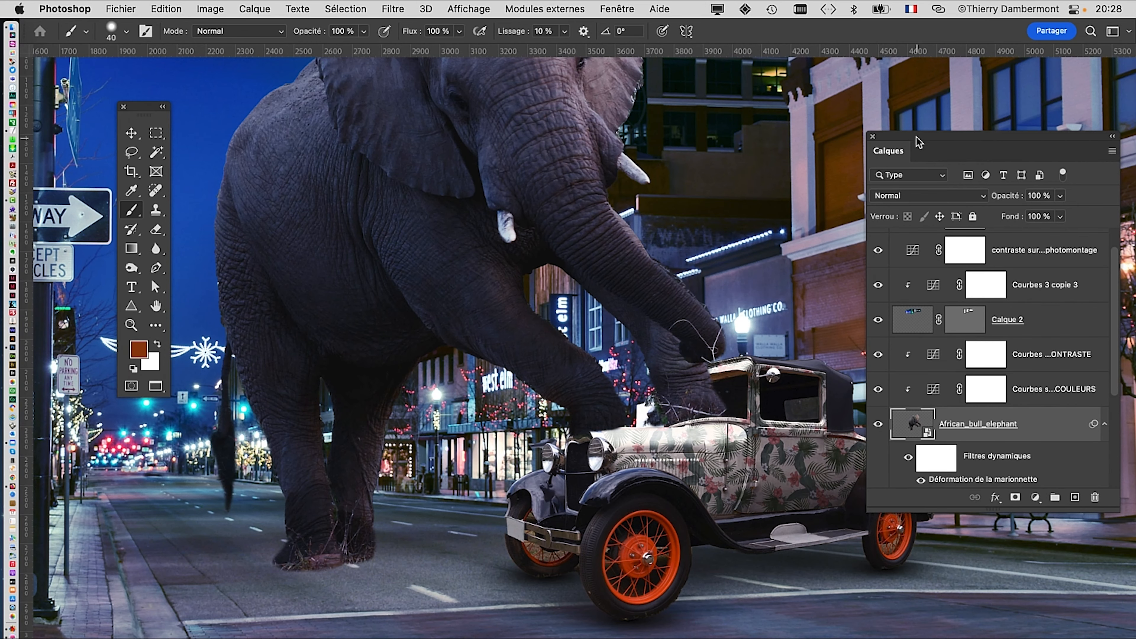
Enlarge the layer list and replace the contents of the African_bull_elephant smart object with patte avant droit.psd
left_click_drag(918, 136, 805, 69)
left_click_drag(1003, 442, 1036, 560)
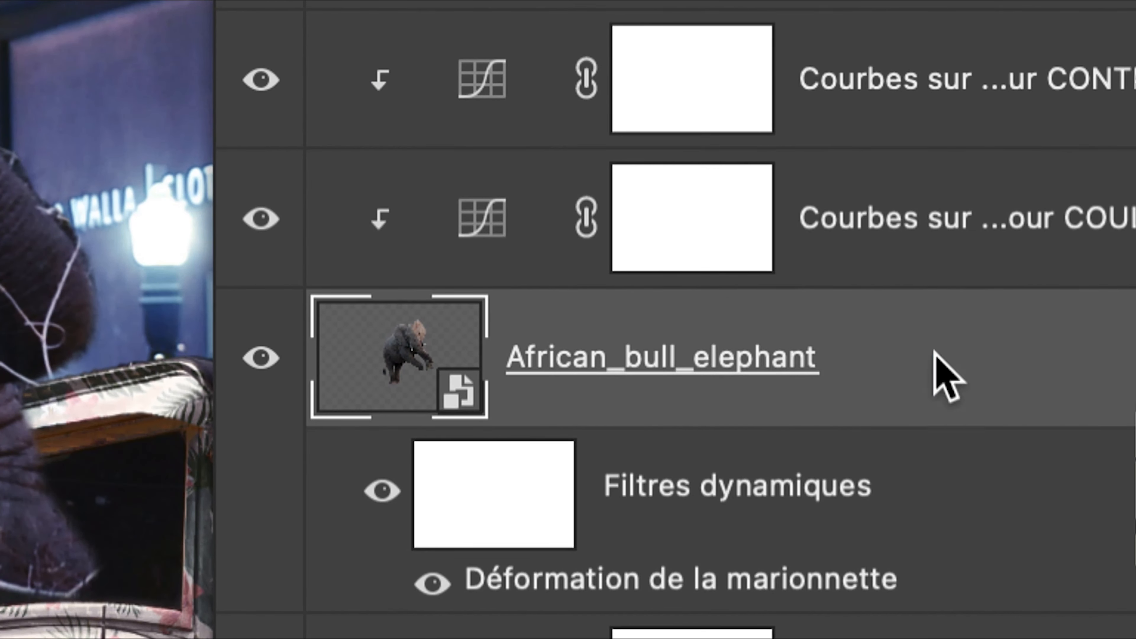
right_click(910, 356)
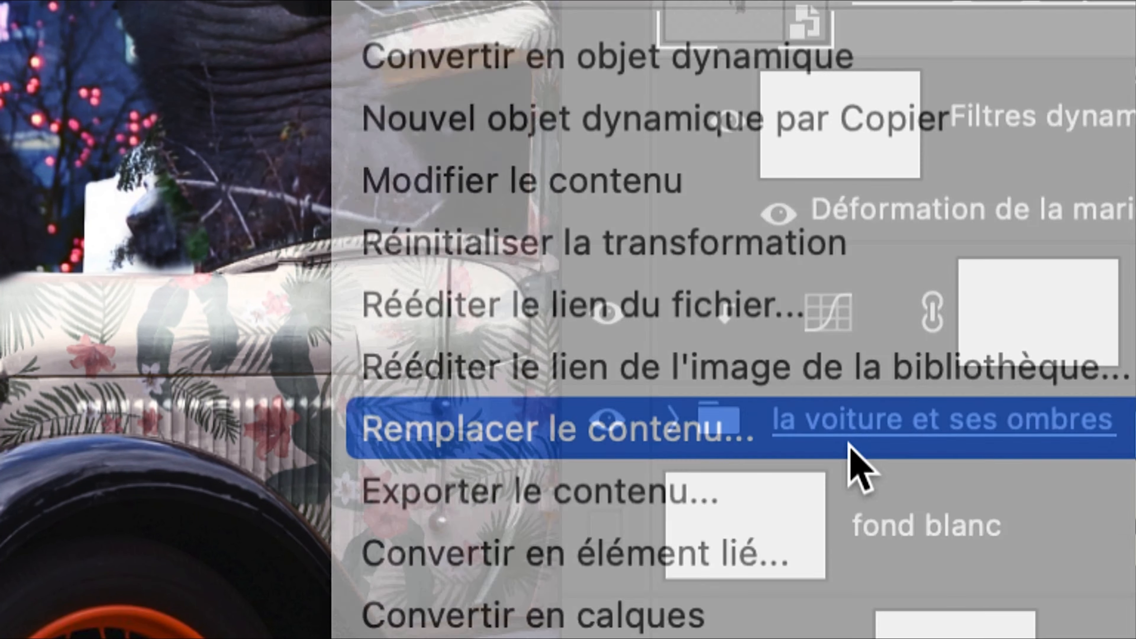
left_click(852, 445)
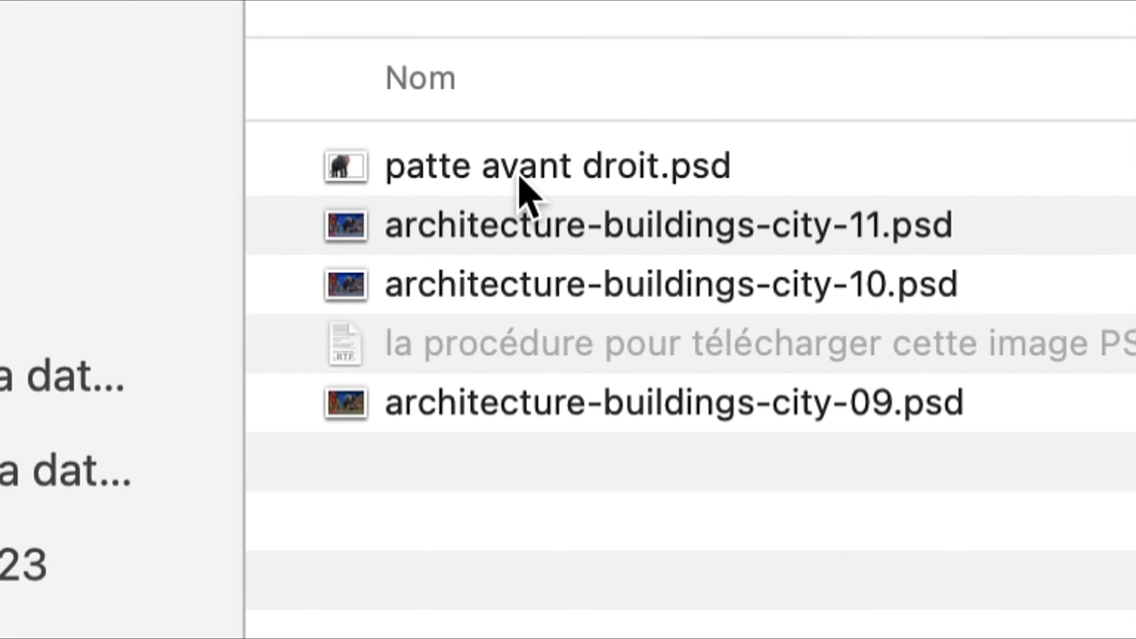
left_click(529, 175)
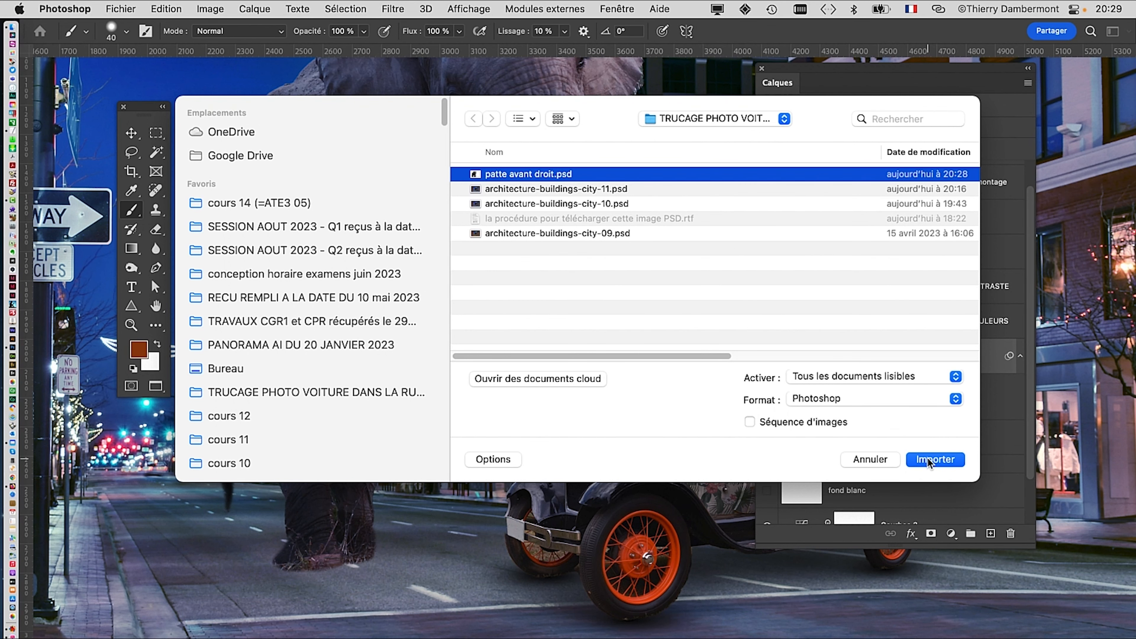
left_click(927, 458)
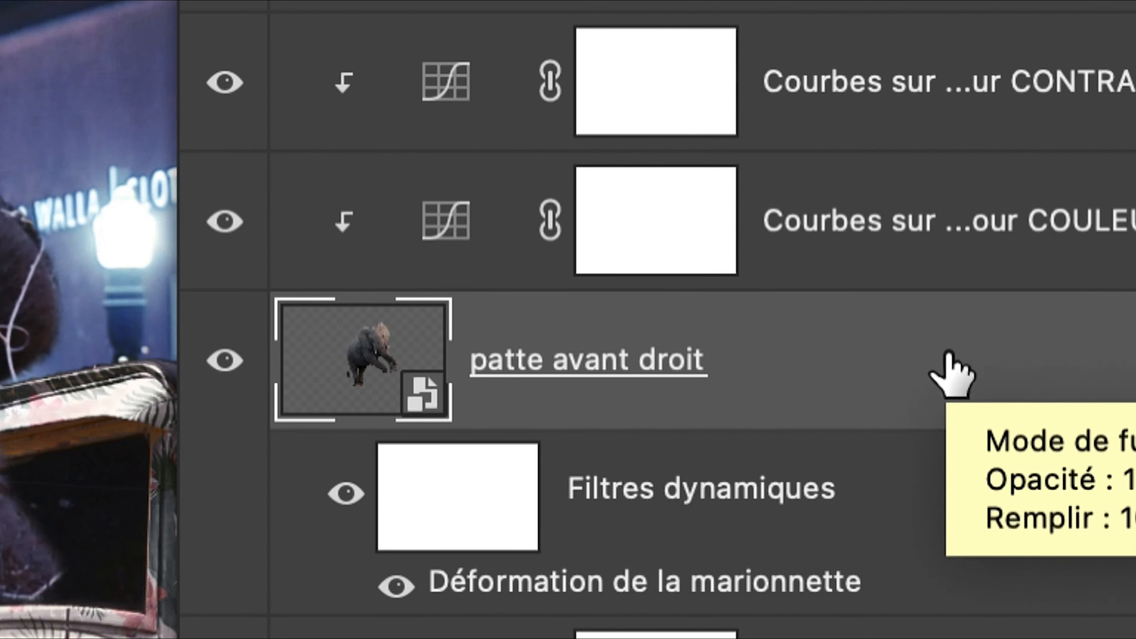
right_click(949, 356)
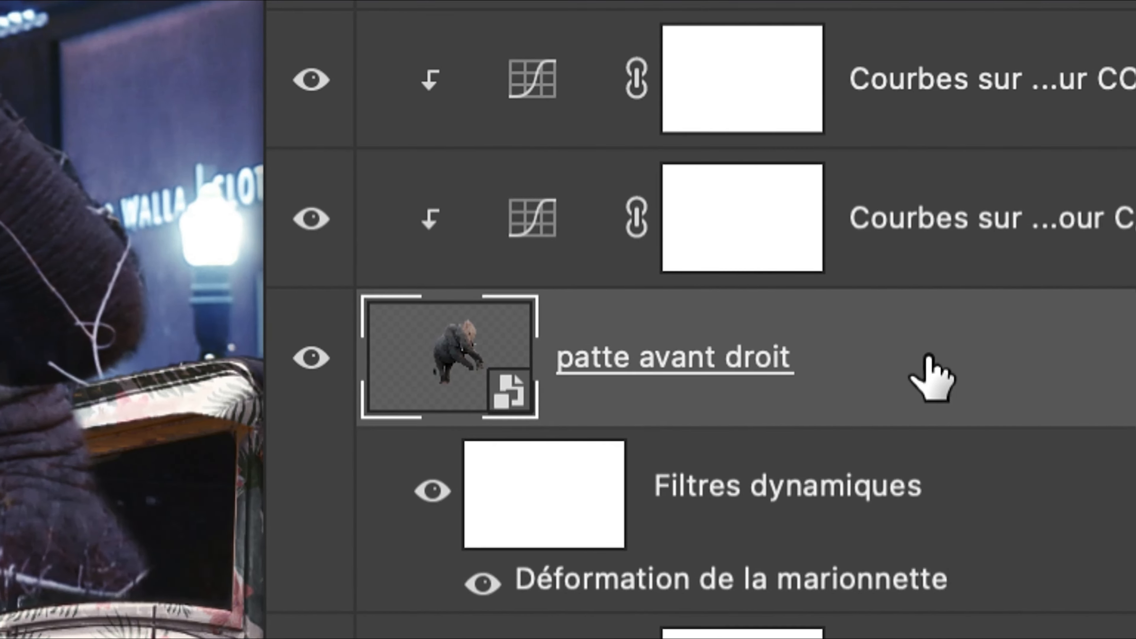
right_click(752, 336)
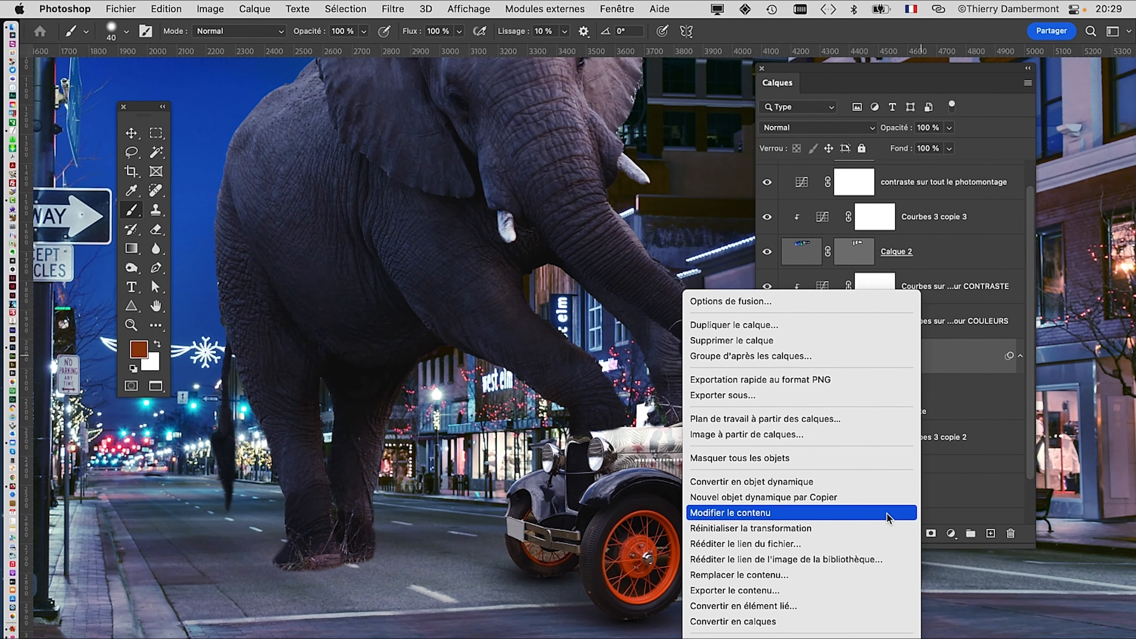
left_click(949, 500)
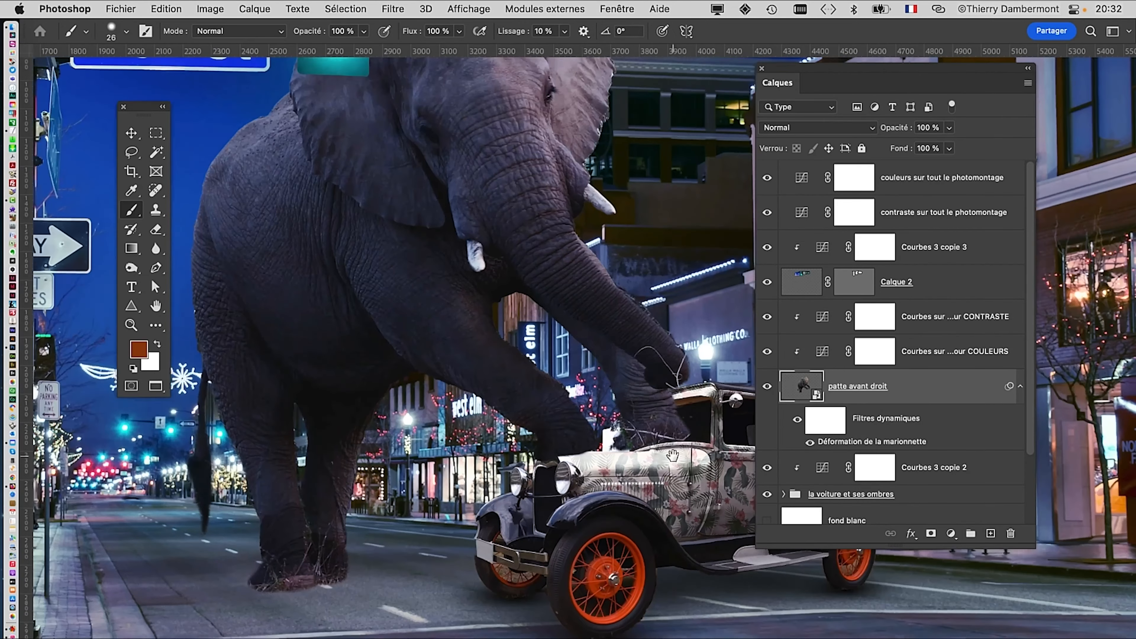
Examine the edges of the elephant's front foot on the car hood, close up and against the wider street scene
left_click_drag(649, 445, 487, 391)
scroll(473, 414, "up", 1)
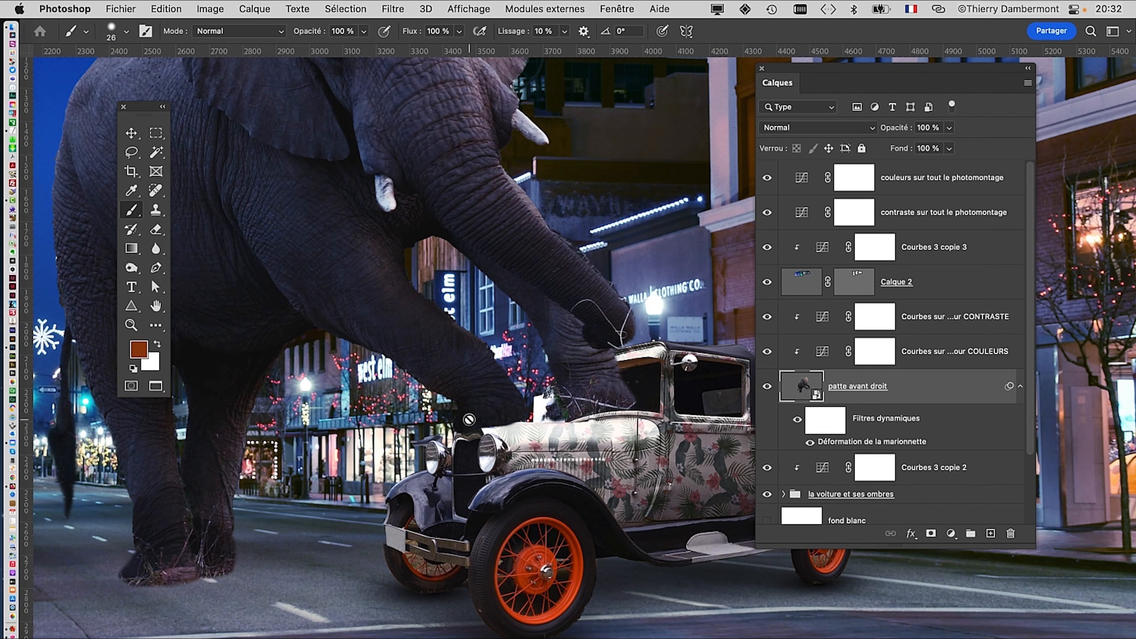
scroll(481, 402, "up", 2)
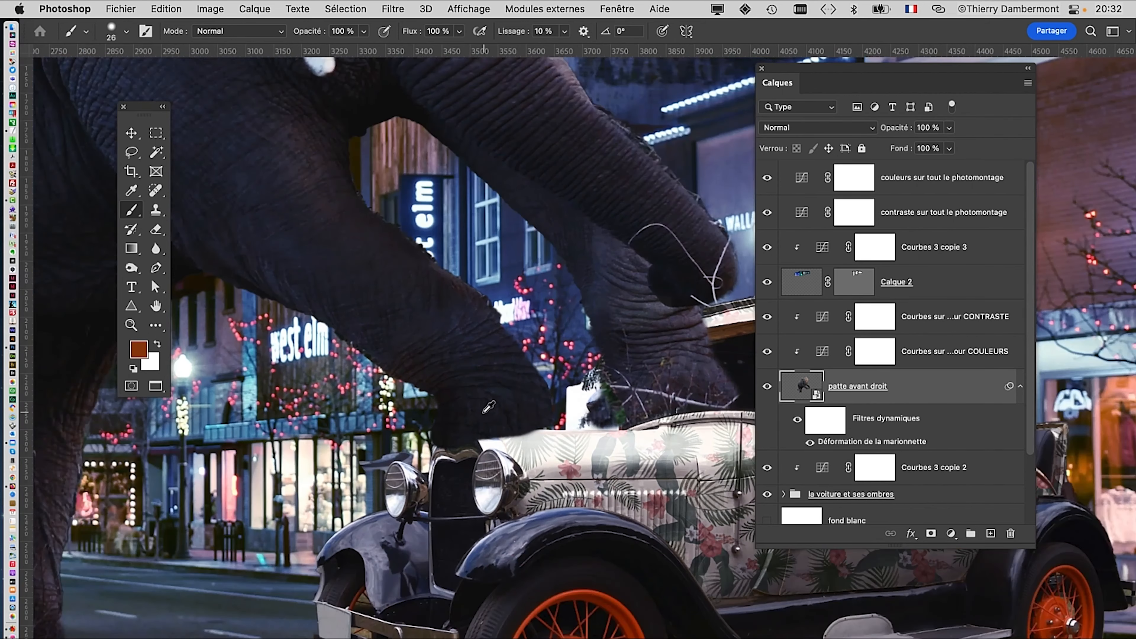
scroll(488, 408, "up", 1)
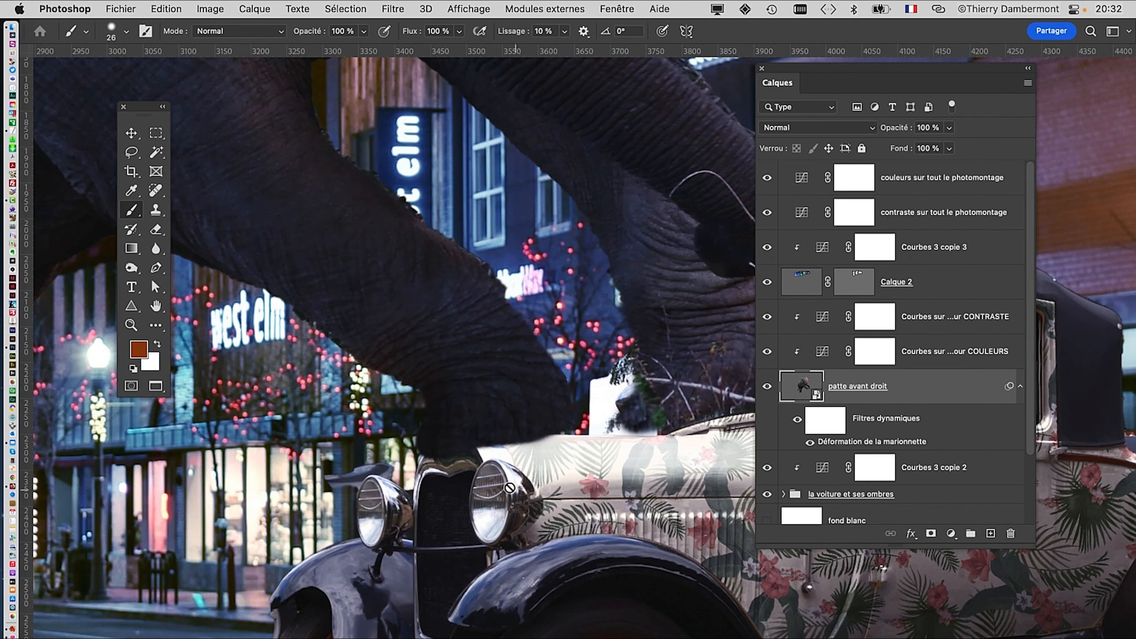
scroll(449, 448, "up", 1)
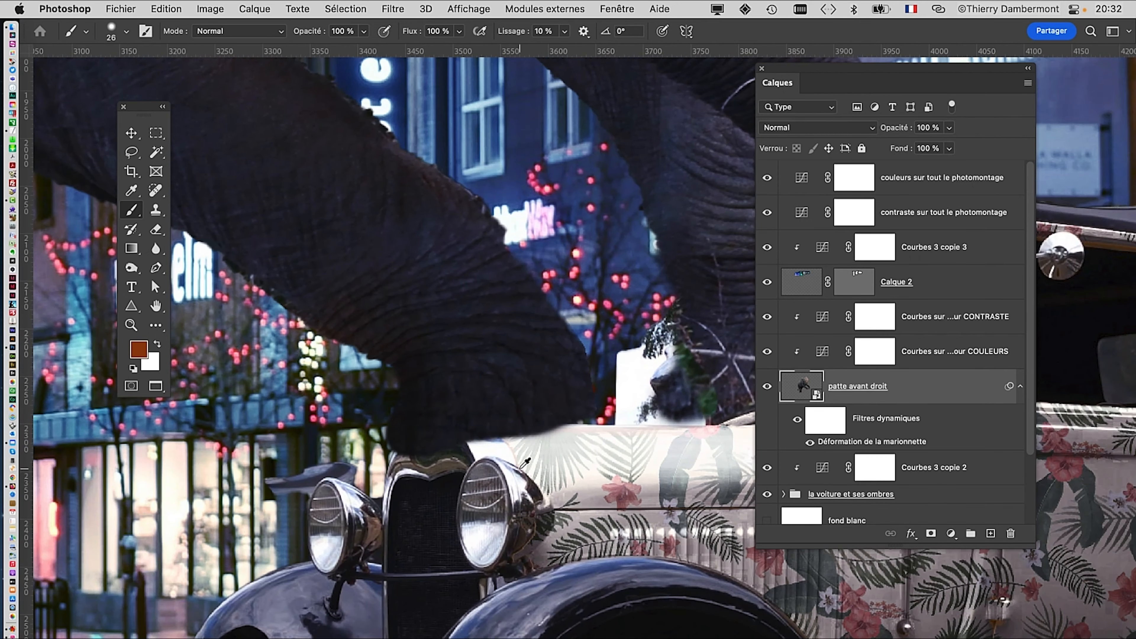
scroll(521, 463, "up", 1)
scroll(513, 453, "up", 1)
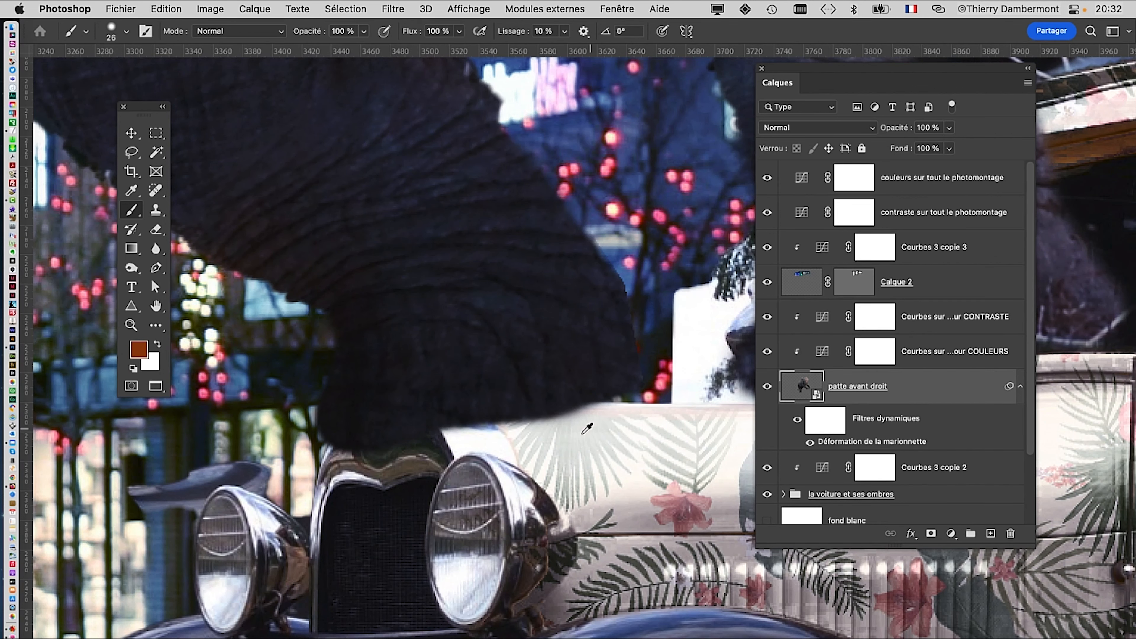
scroll(614, 422, "down", 5)
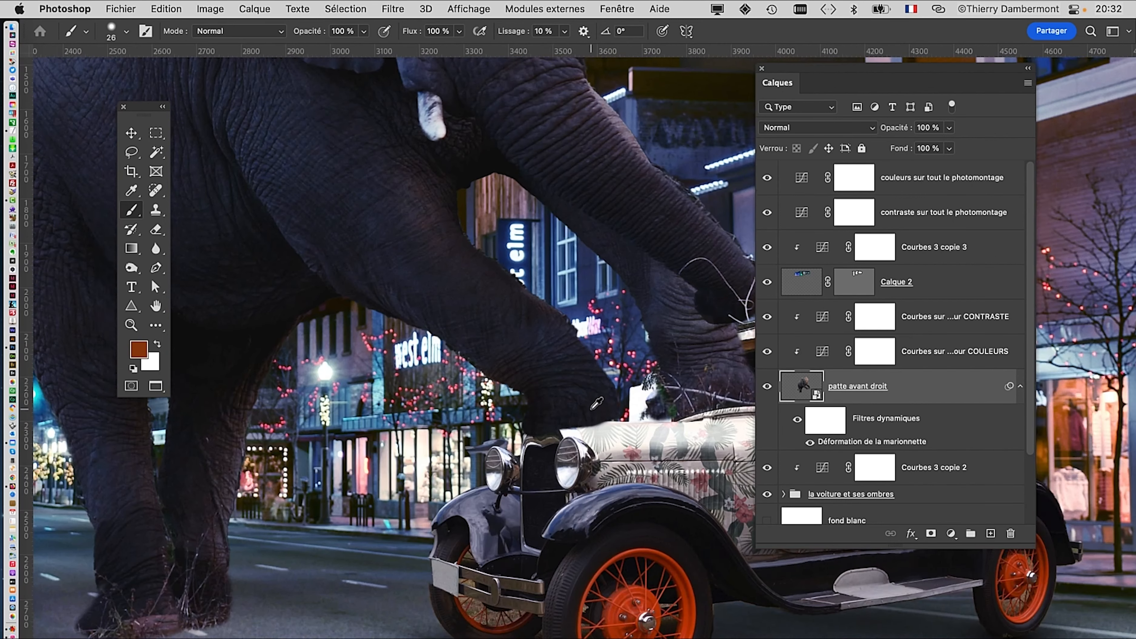
scroll(598, 405, "up", 4)
scroll(606, 405, "up", 1)
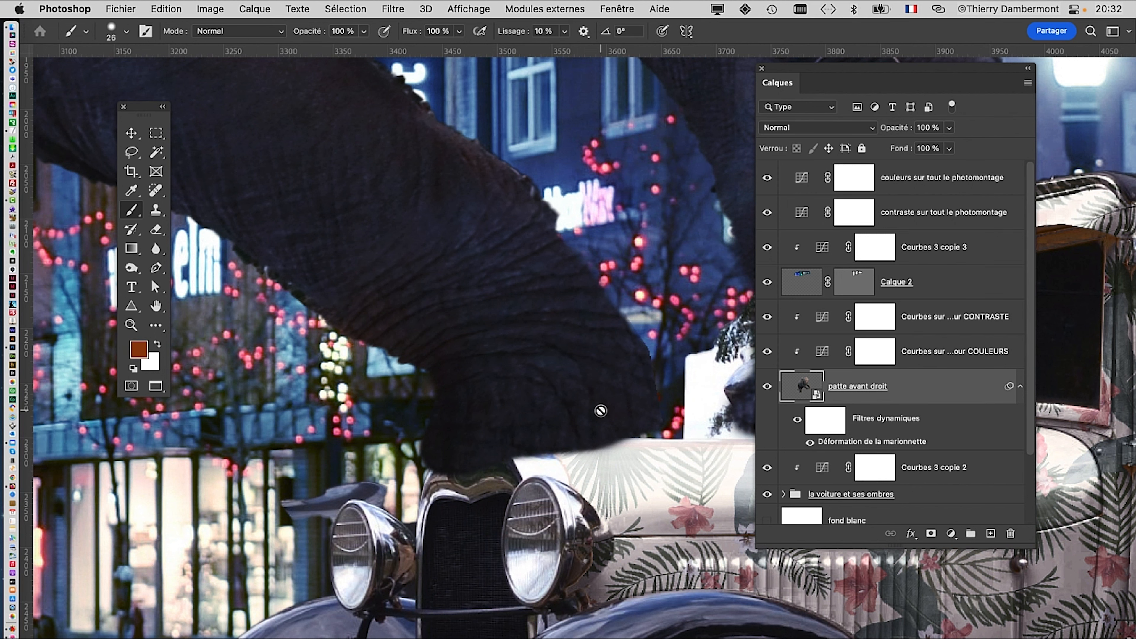
scroll(600, 411, "down", 4)
scroll(654, 395, "down", 2)
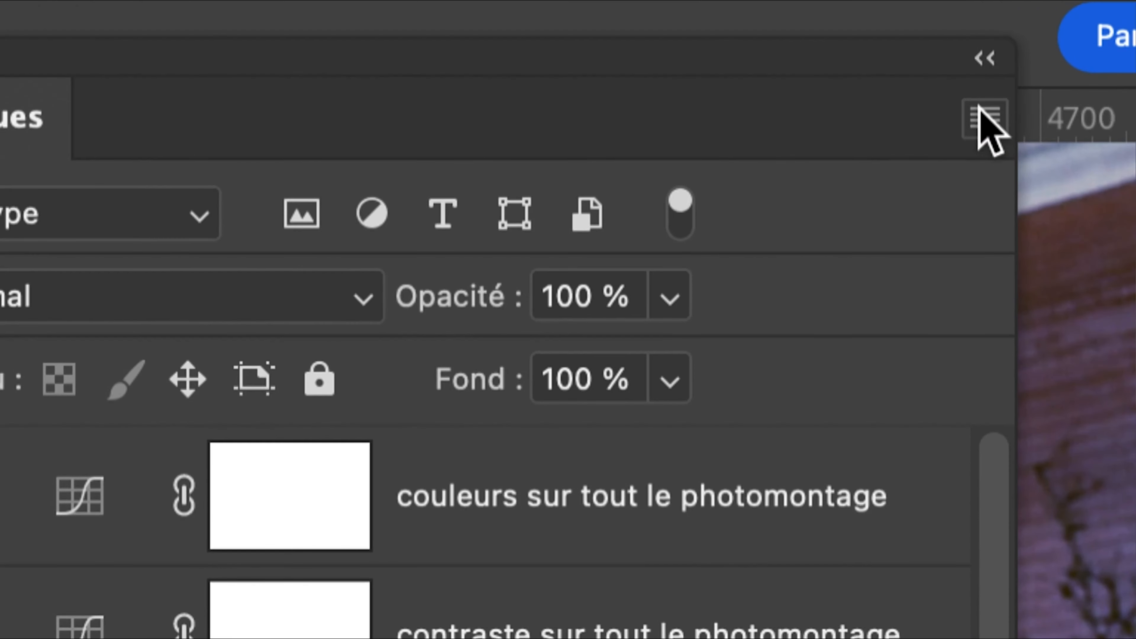
Start a new layer clipped to the patte avant droit layer and name it "dessiner lumières sur l'éléphant"
left_click(980, 111)
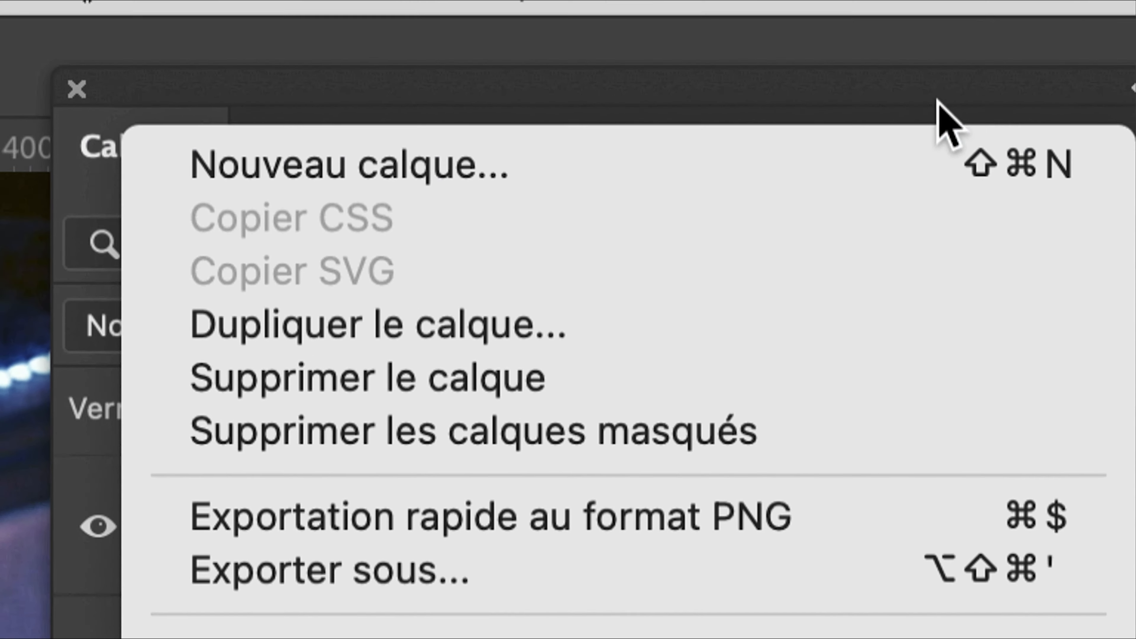
left_click(937, 100)
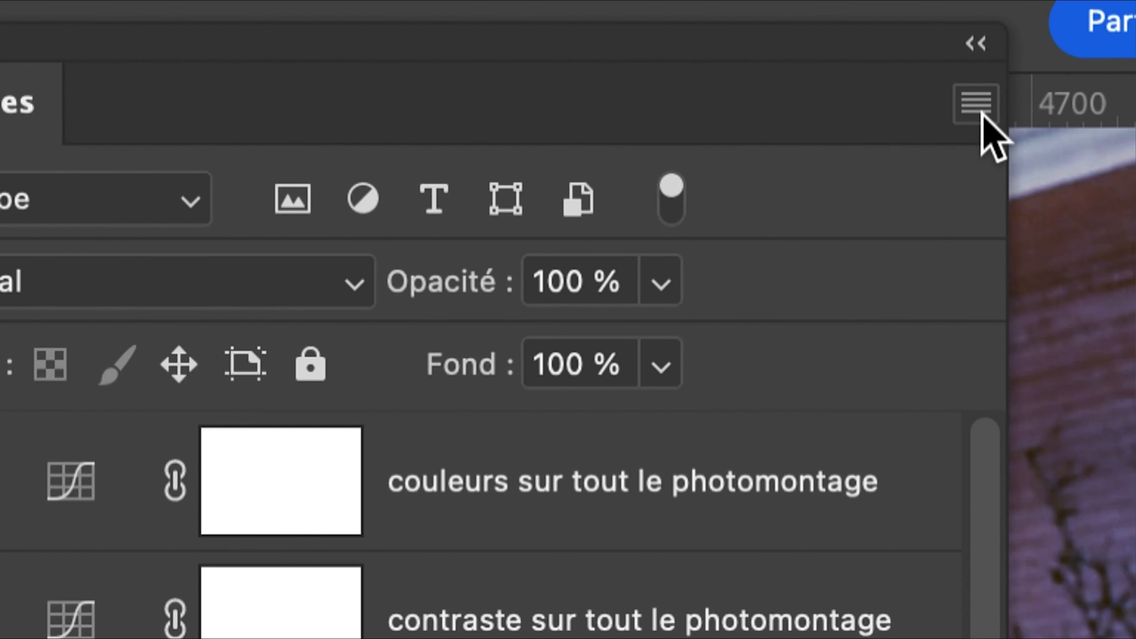
left_click(977, 111)
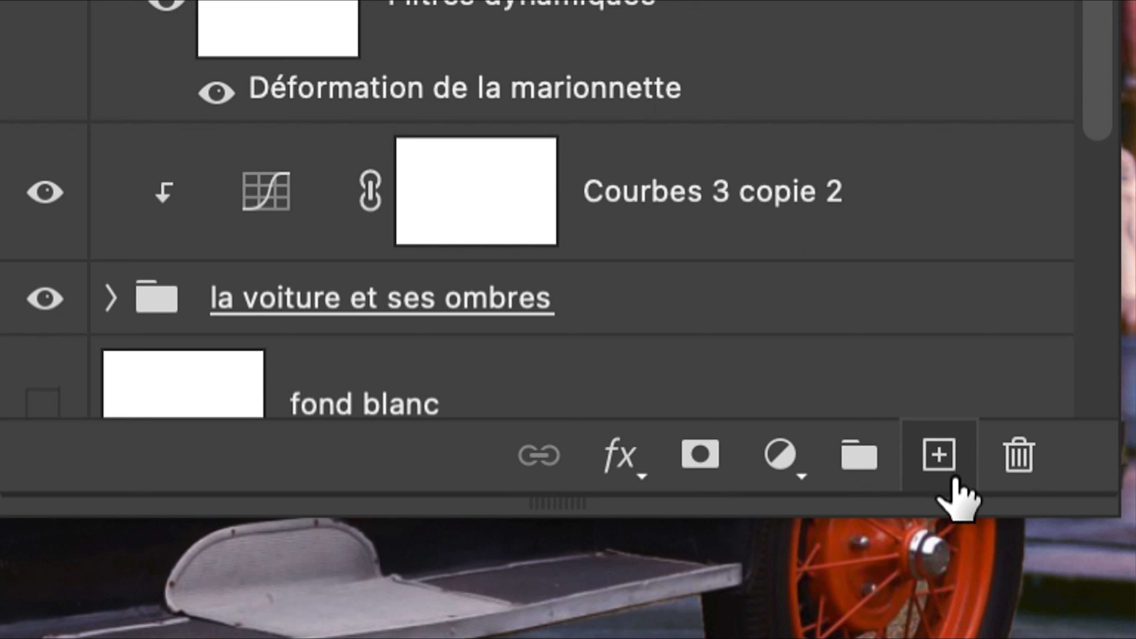
left_click(954, 480)
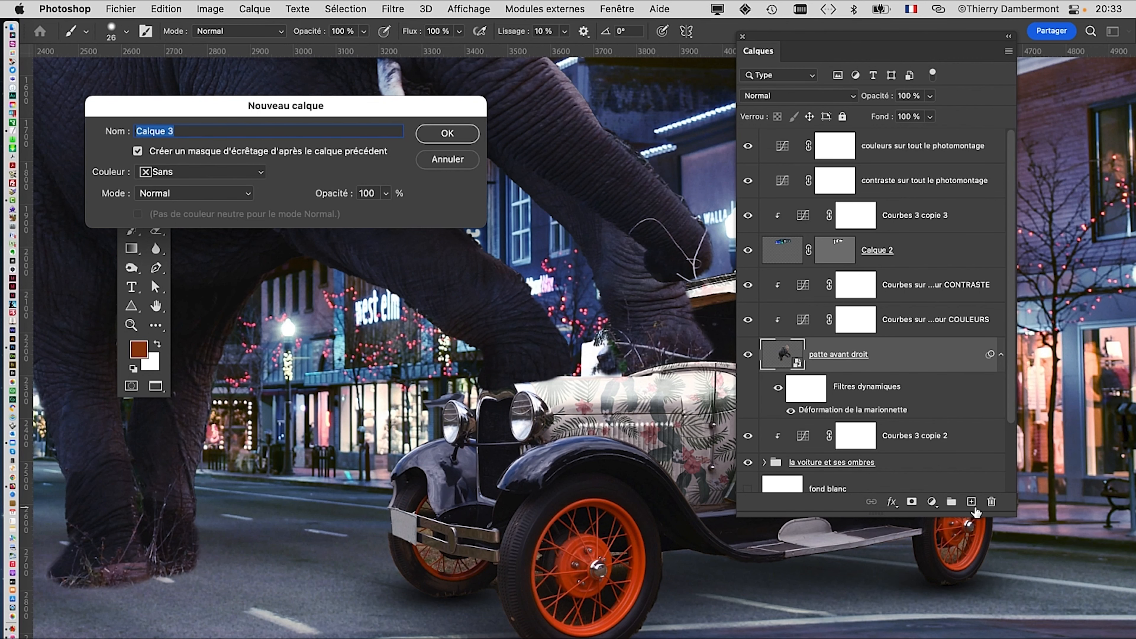
left_click_drag(336, 109, 575, 95)
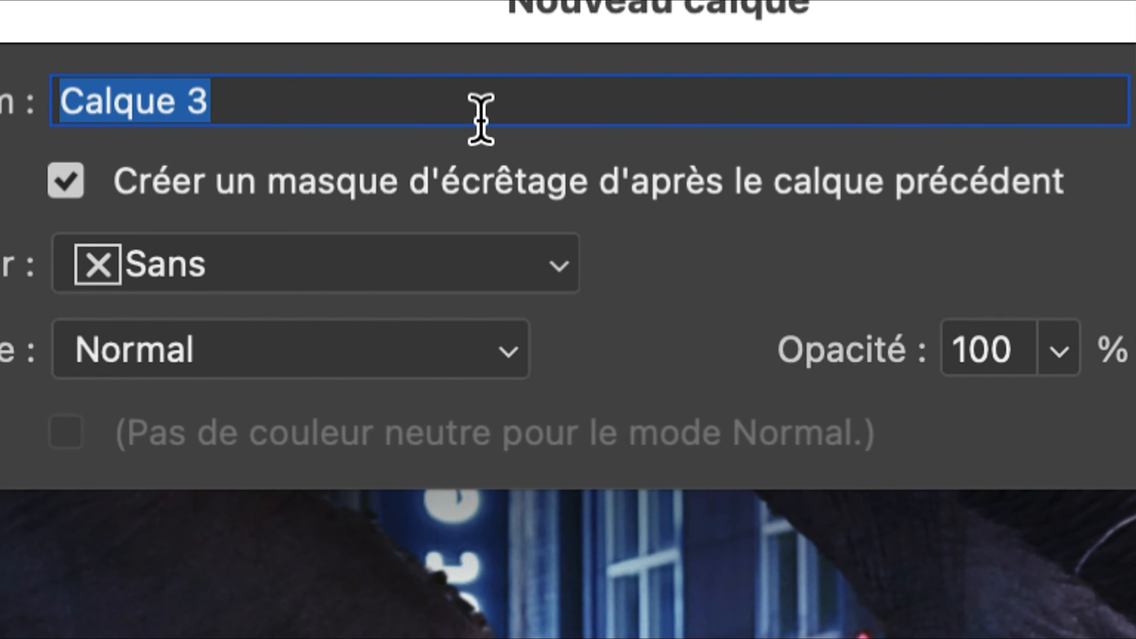
left_click_drag(453, 118, 370, 104)
type("dessiner lumières")
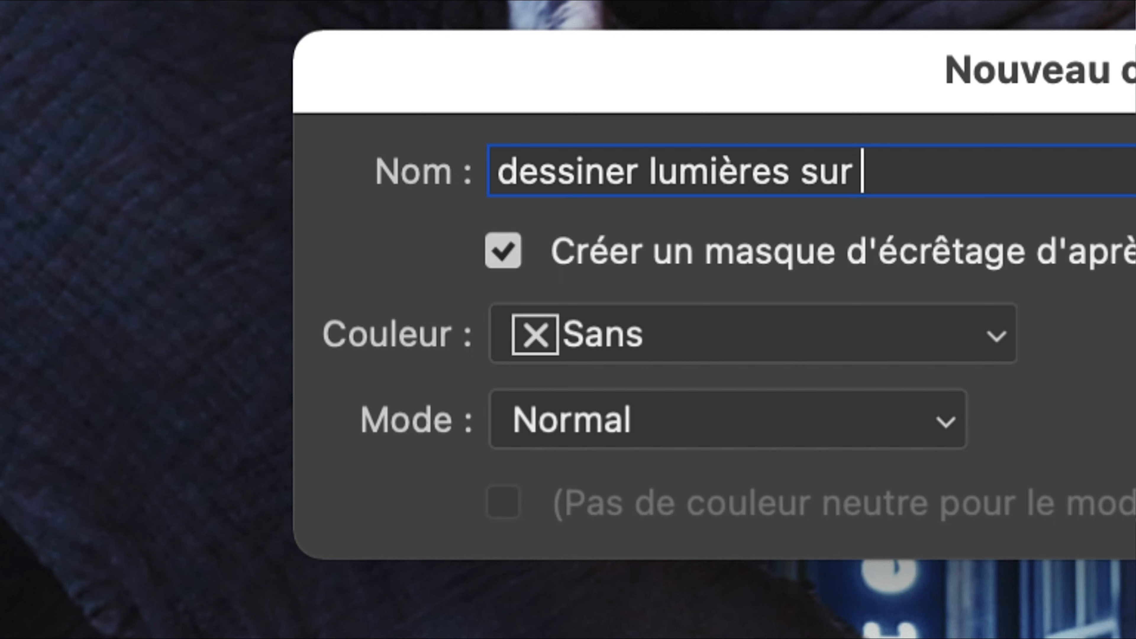
type("sur l'élép")
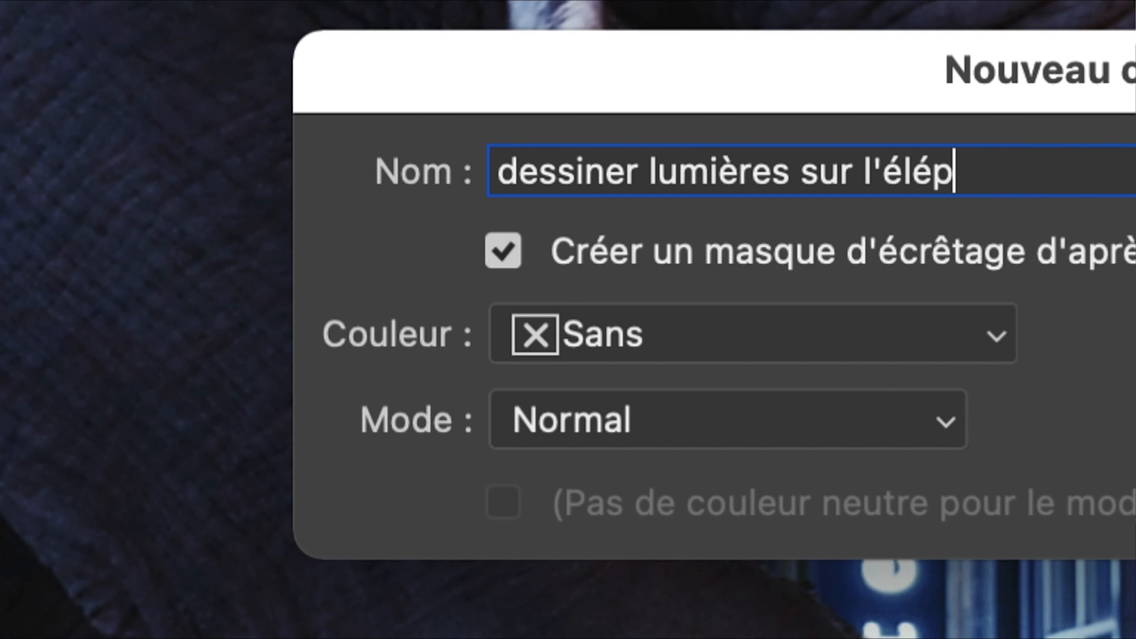
type("hant")
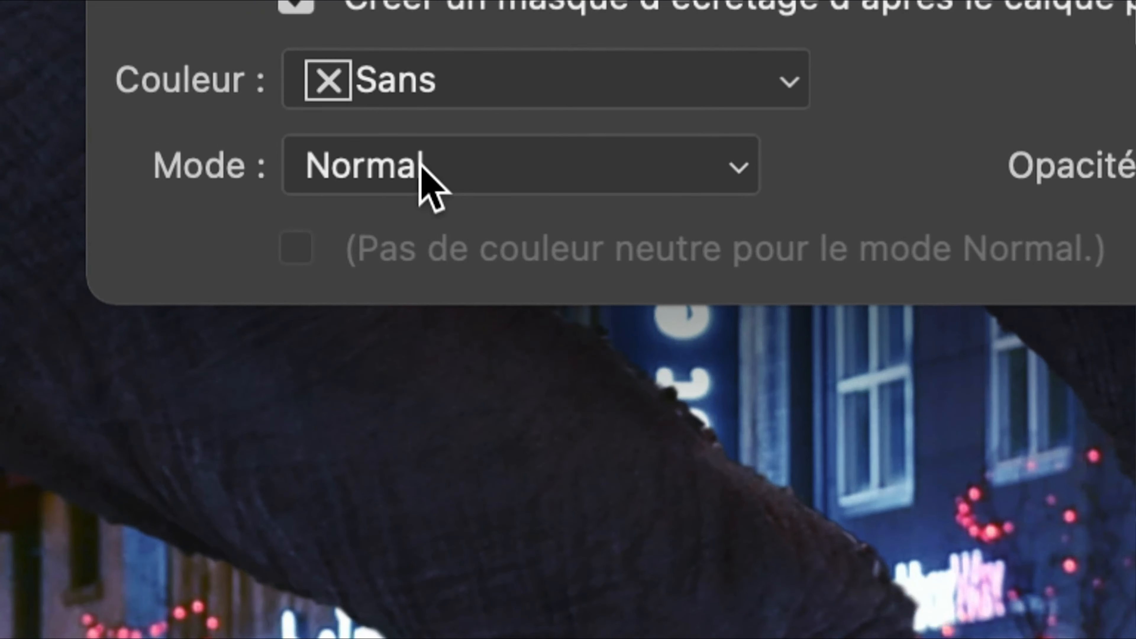
Create the layer in Incrustation mode filled with its 50% gray neutral colour, and enlarge the layer list
left_click(405, 218)
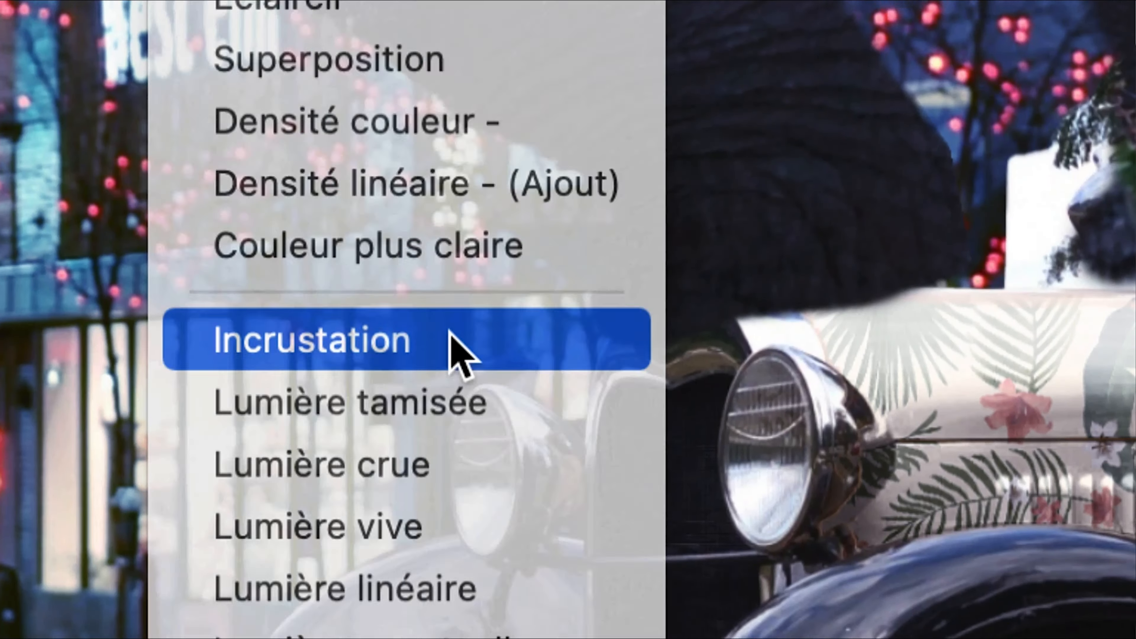
left_click(475, 416)
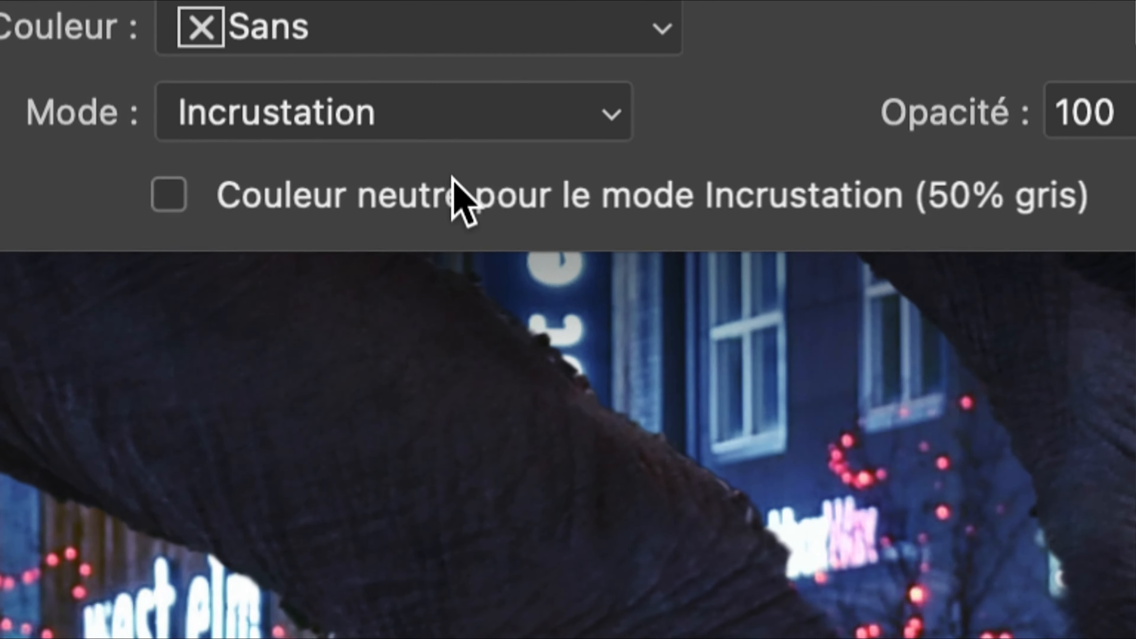
left_click(491, 244)
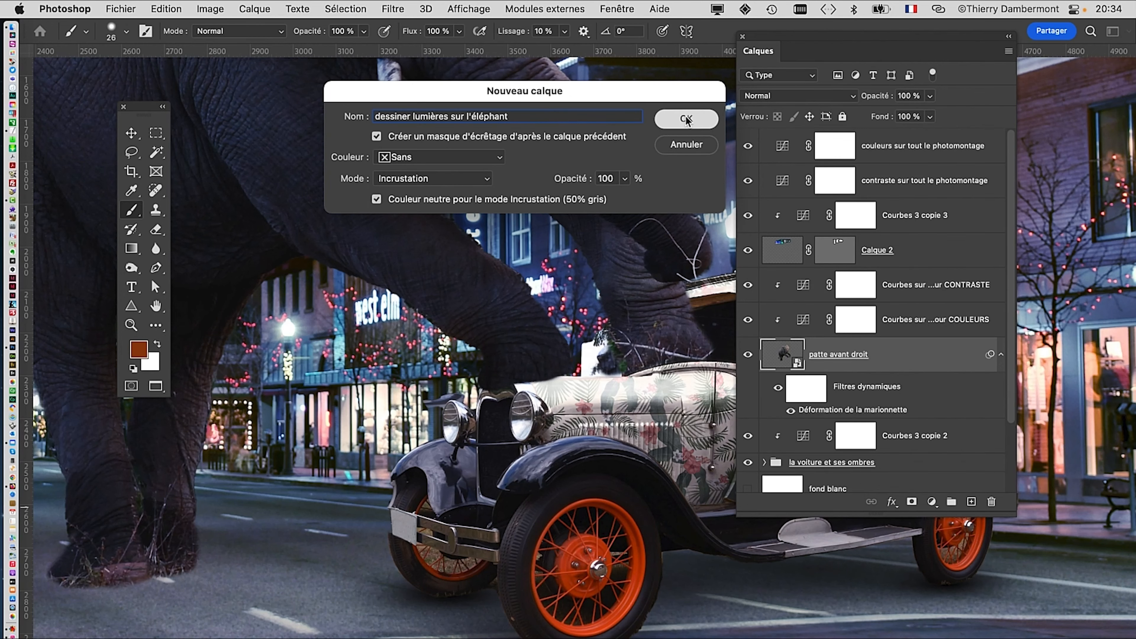
left_click(687, 119)
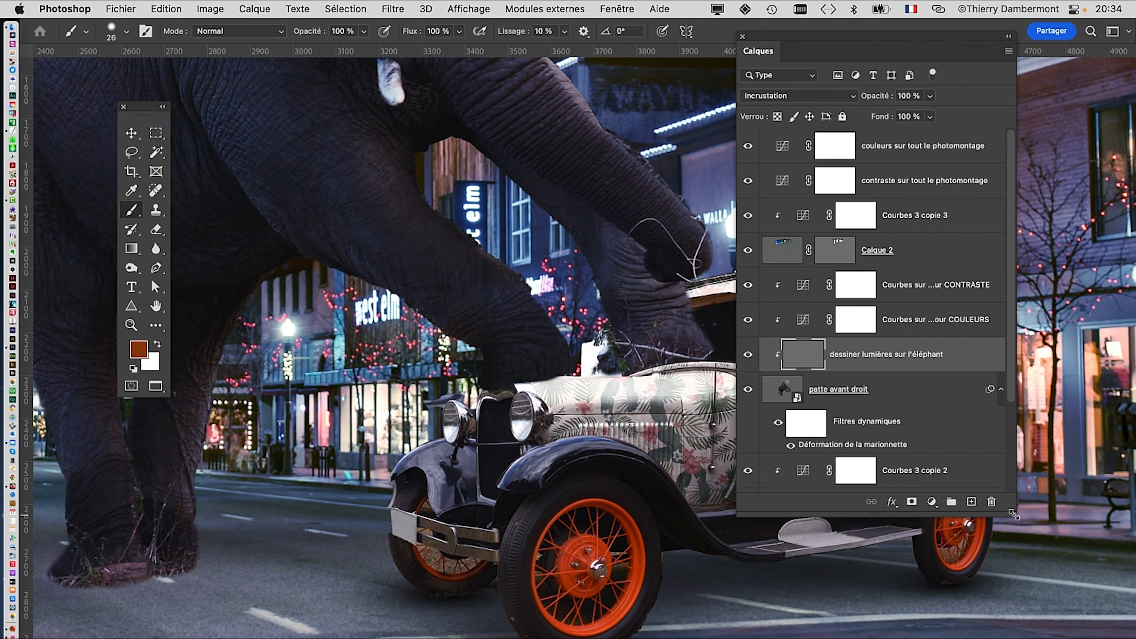
left_click_drag(1013, 514, 1053, 609)
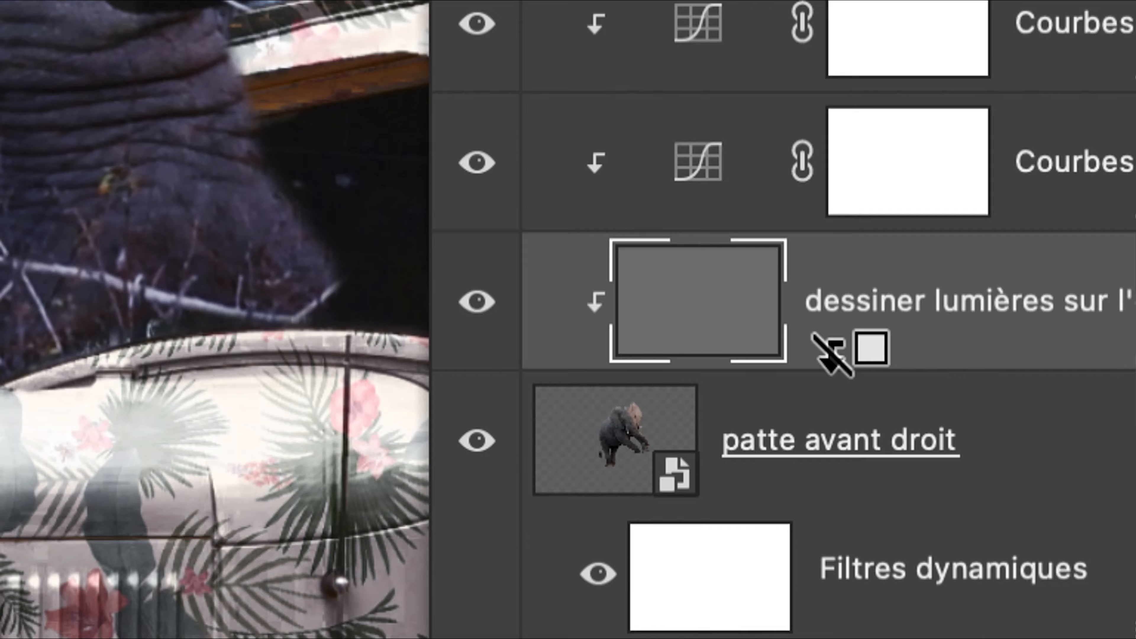
Release and restore the clipping of the light-drawing layer and the elephant's curves adjustments onto the patte avant droit layer
left_click(897, 616, "alt")
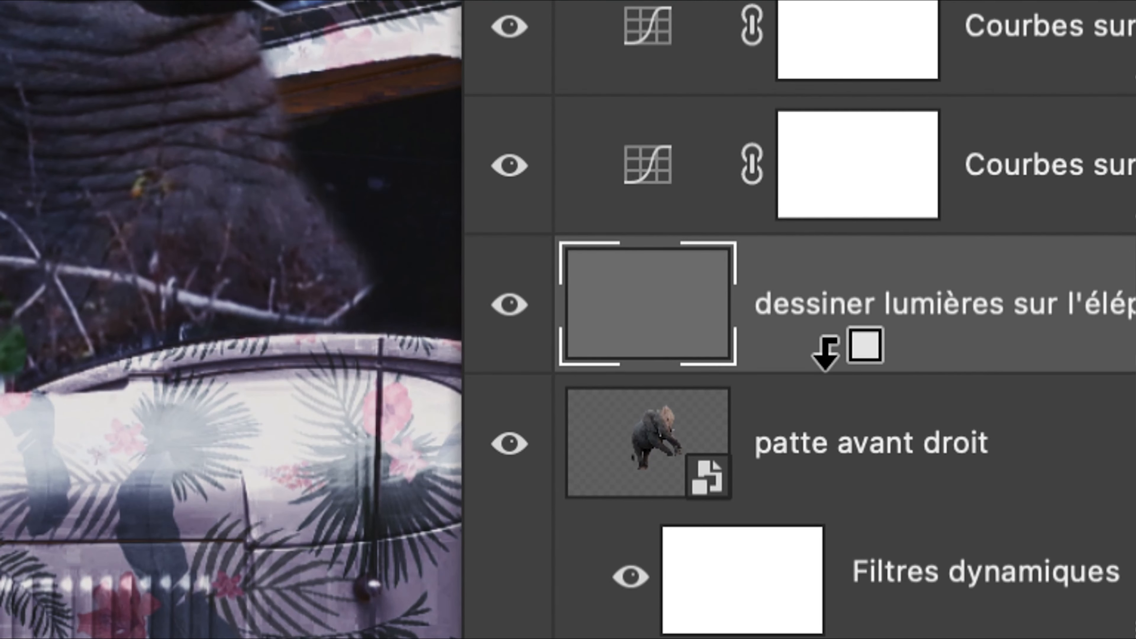
left_click(773, 419, "alt")
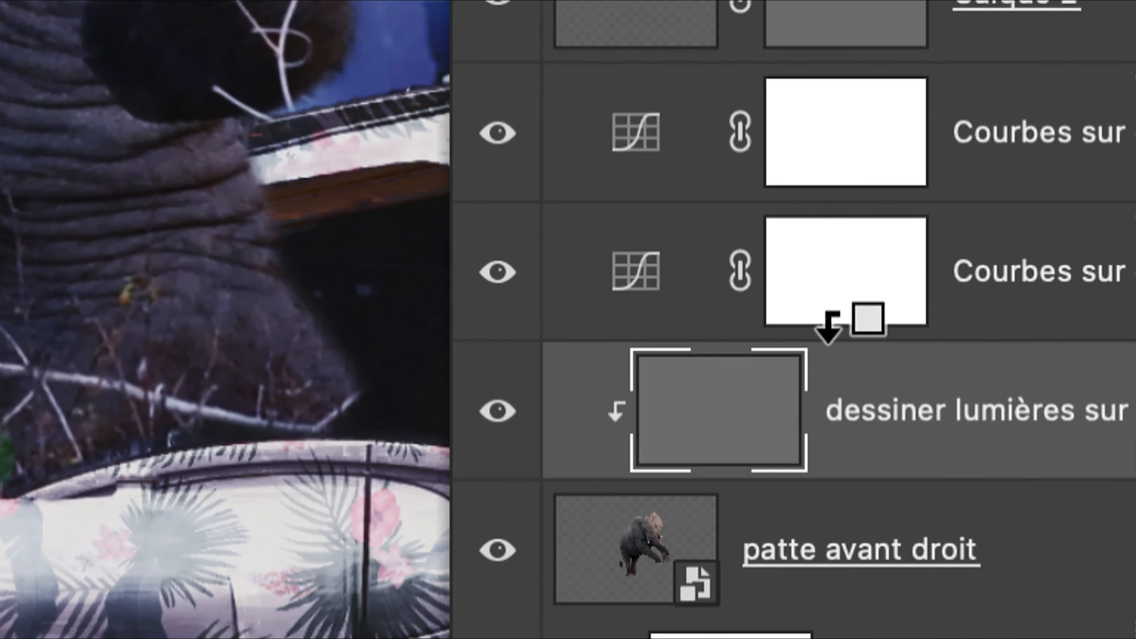
left_click(825, 241, "alt")
left_click(824, 304, "alt")
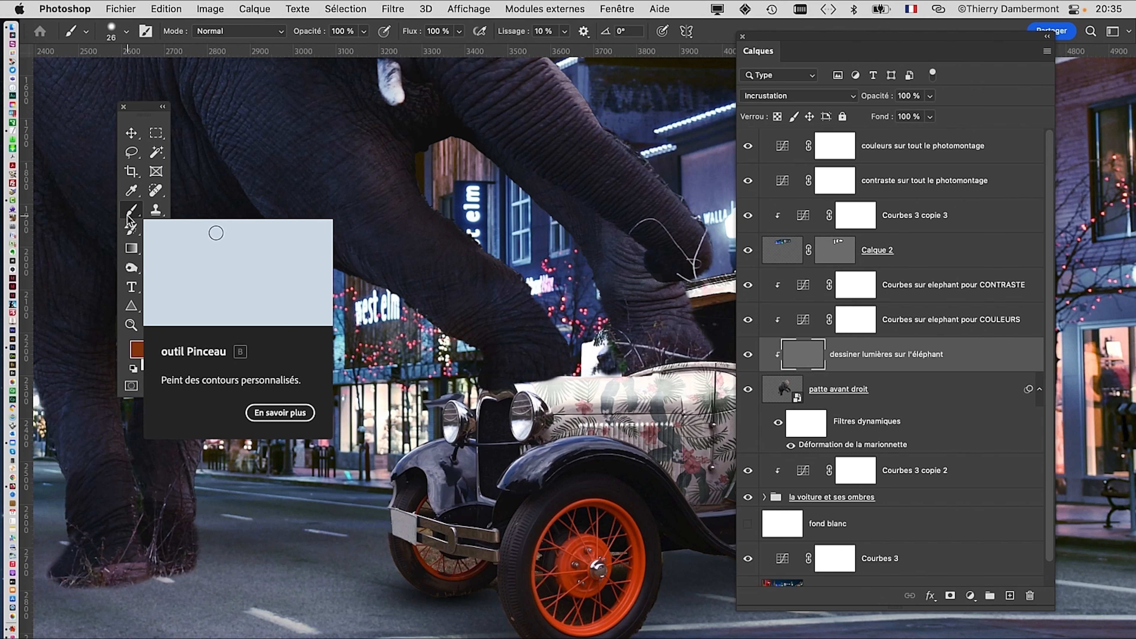
Display the Couleur panel, detach it beside the toolbox and enlarge its colour field
left_click(628, 8)
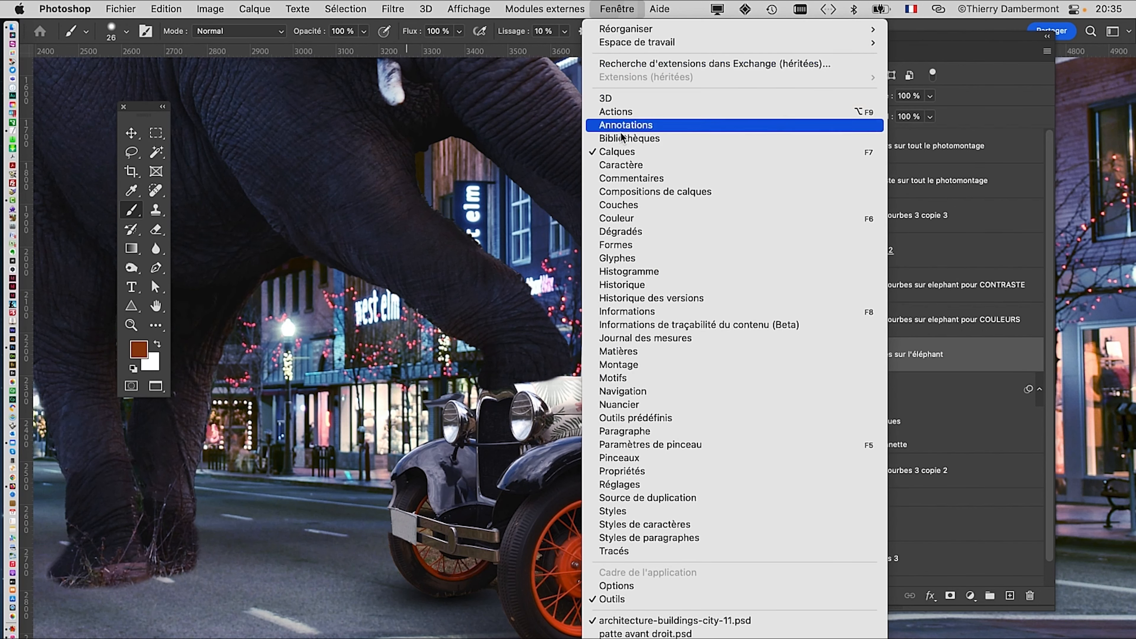
left_click(627, 219)
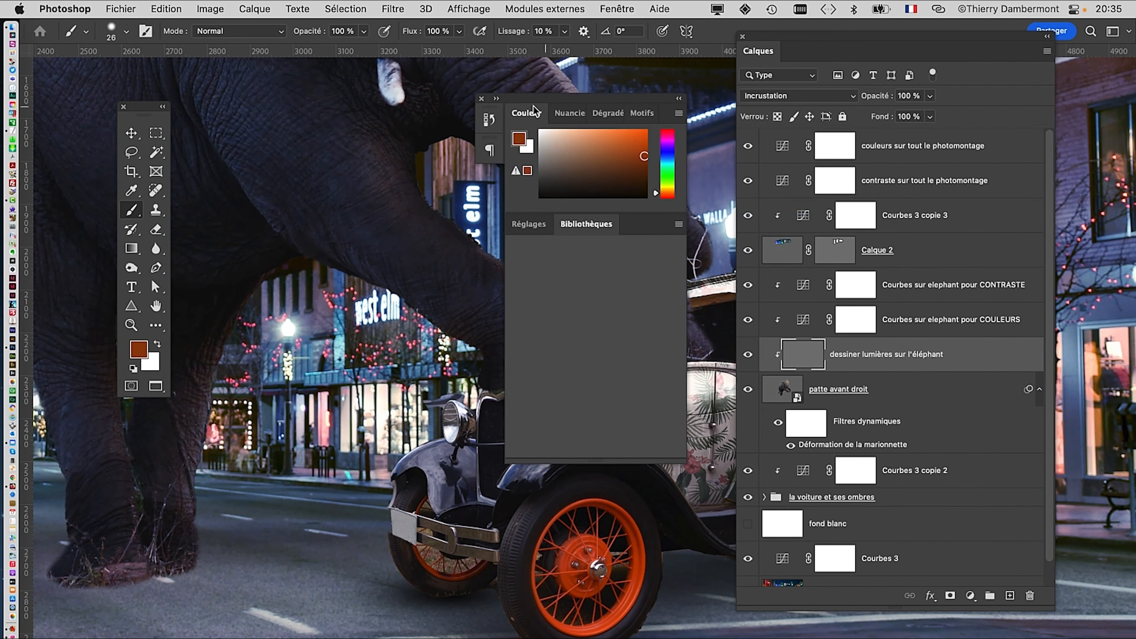
left_click_drag(535, 110, 281, 98)
left_click_drag(360, 217, 386, 545)
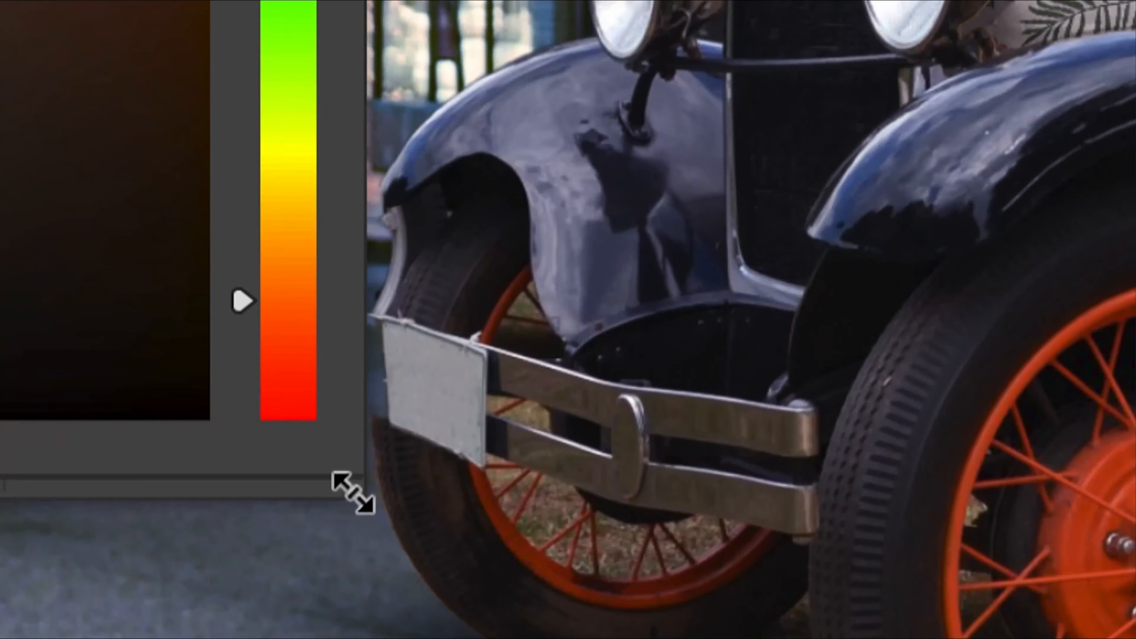
left_click_drag(384, 551, 329, 500)
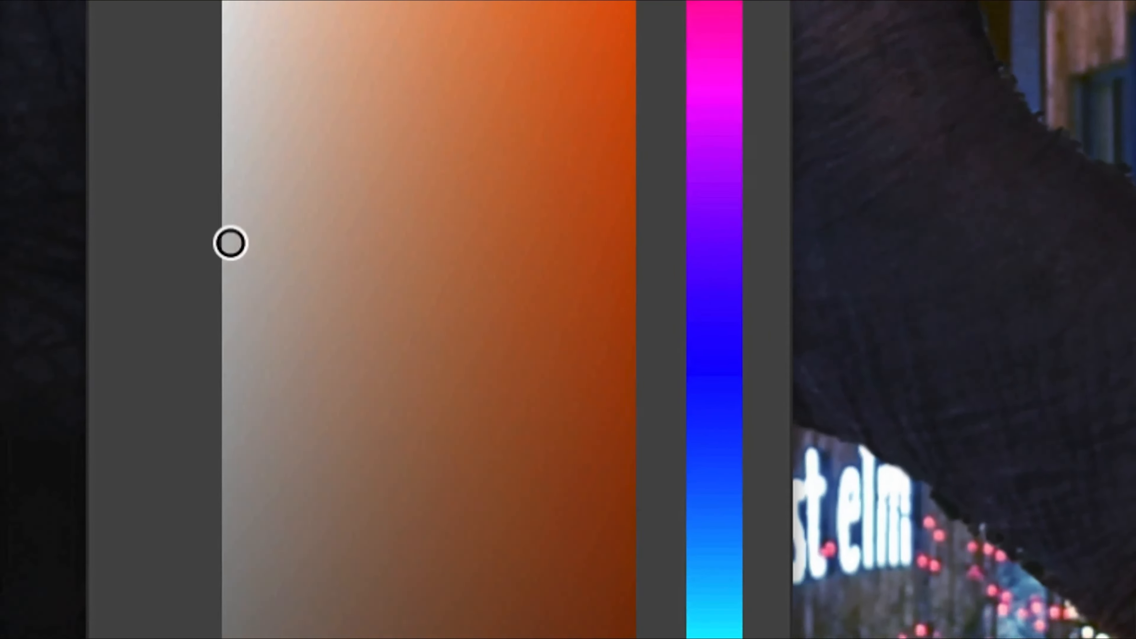
Shift the colour field to a magenta hue and pick a neutral grey along its unsaturated edge
mouse_move(231, 243)
left_mouse_down()
mouse_move(218, 384)
mouse_move(241, 375)
mouse_move(226, 355)
mouse_move(212, 202)
left_mouse_up()
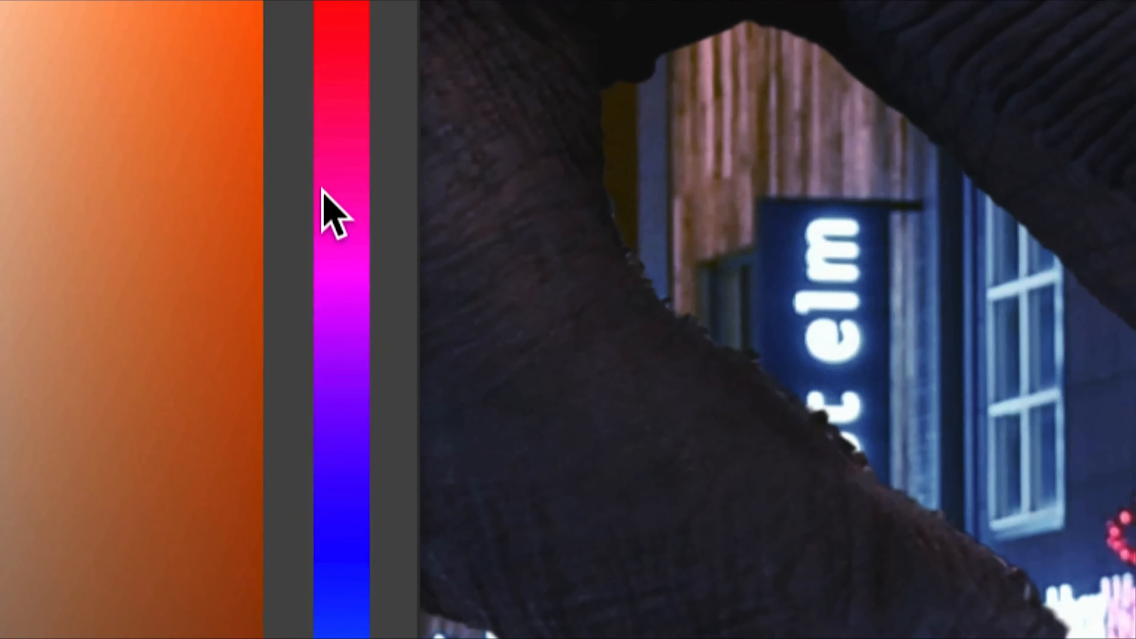
left_click(582, 188)
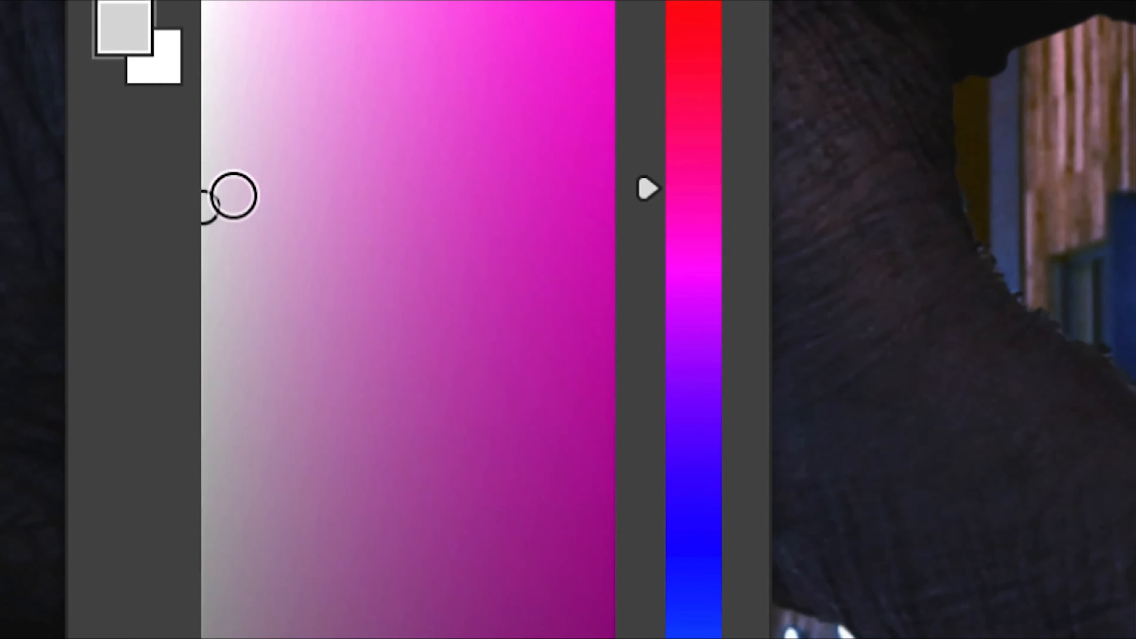
left_click_drag(101, 243, 15, 234)
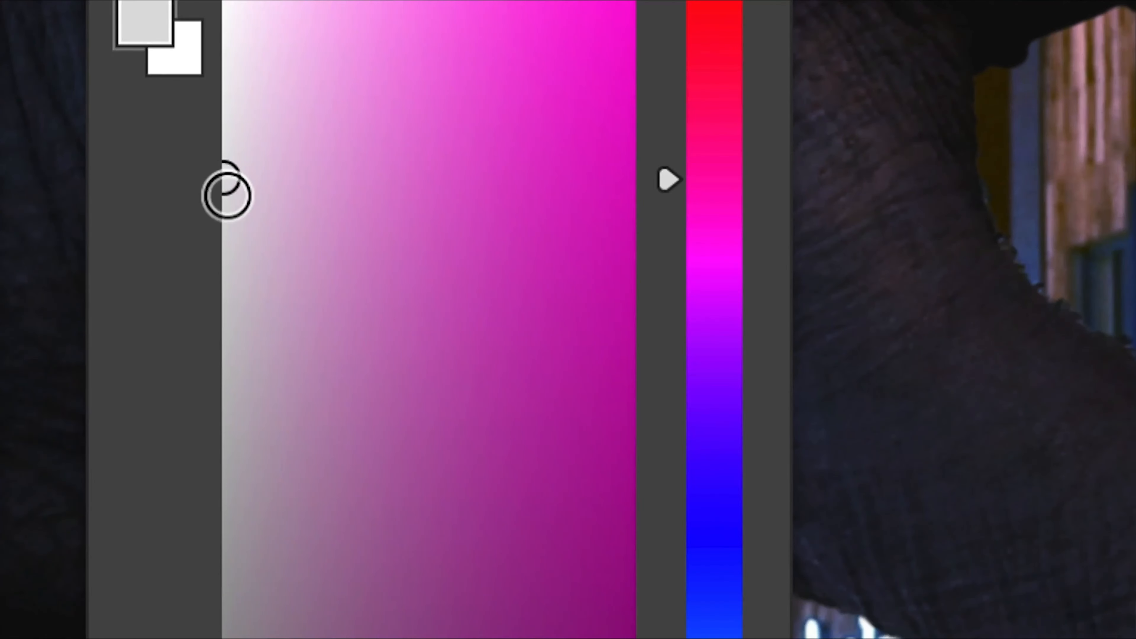
left_click_drag(286, 286, 323, 281)
mouse_move(239, 196)
left_mouse_down()
mouse_move(263, 196)
mouse_move(234, 219)
mouse_move(180, 212)
mouse_move(190, 345)
left_mouse_up()
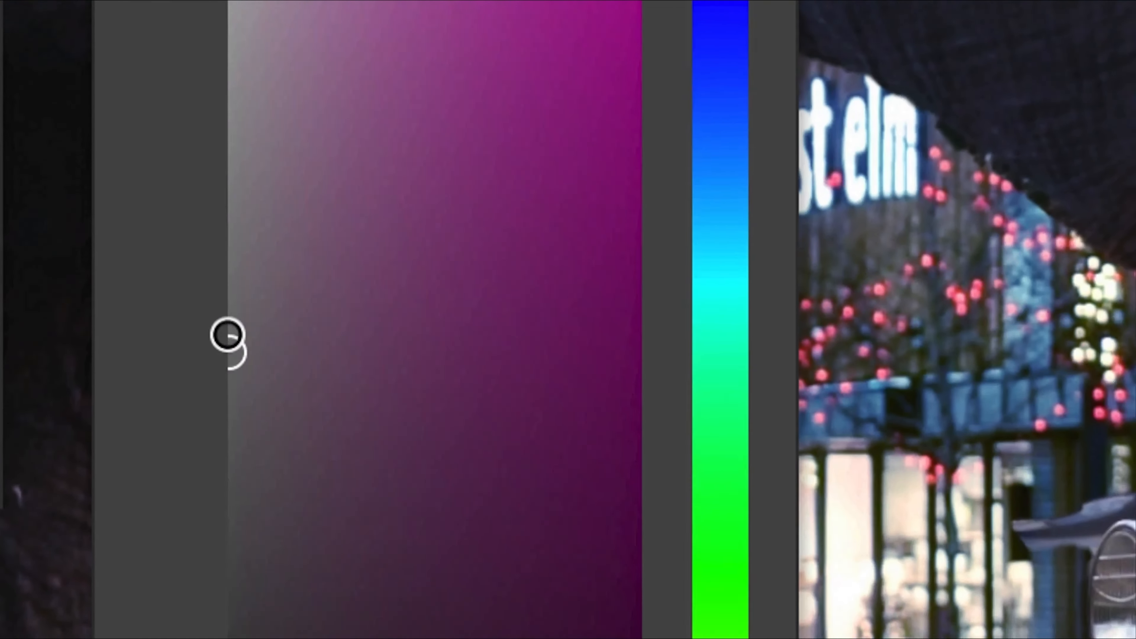
left_click_drag(228, 334, 224, 242)
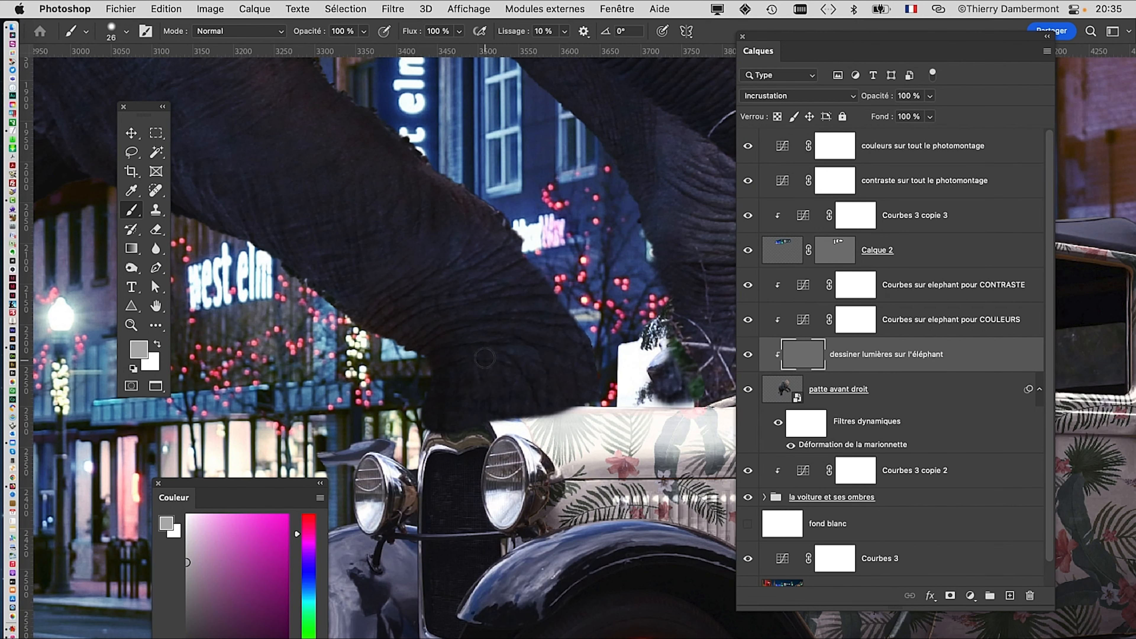
Paint light grey highlights with a size 100 brush along both edges of the elephant's raised front leg
mouse_move(481, 345)
left_mouse_down()
mouse_move(582, 350)
mouse_move(575, 210)
mouse_move(581, 220)
mouse_move(557, 200)
mouse_move(579, 210)
mouse_move(580, 199)
left_mouse_up()
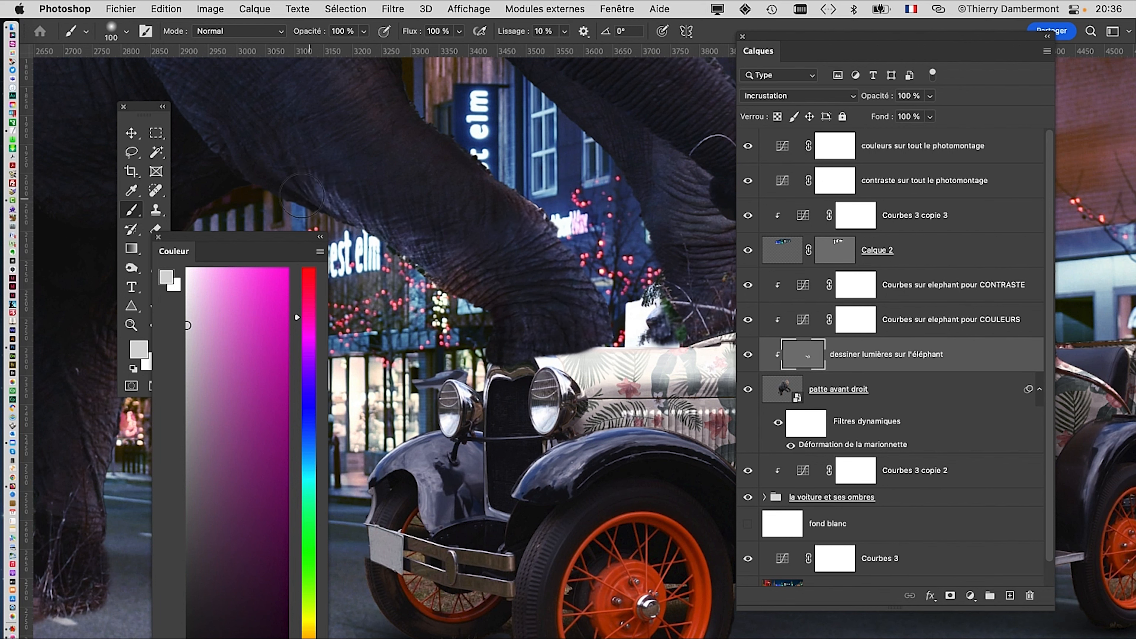
left_click_drag(533, 275, 649, 330)
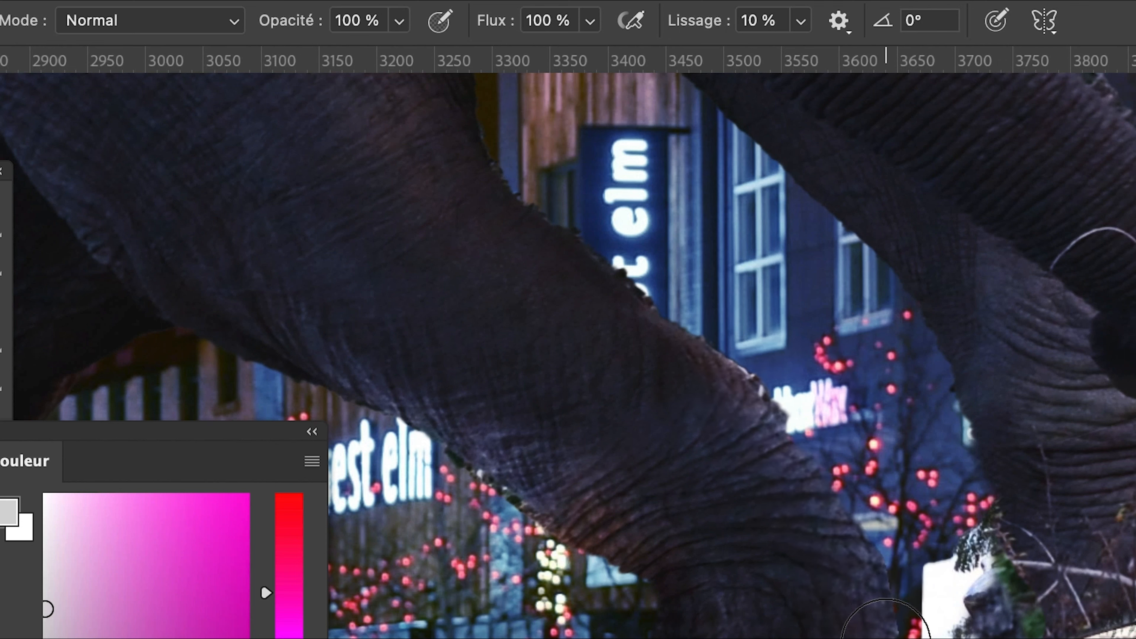
left_click_drag(377, 422, 227, 329)
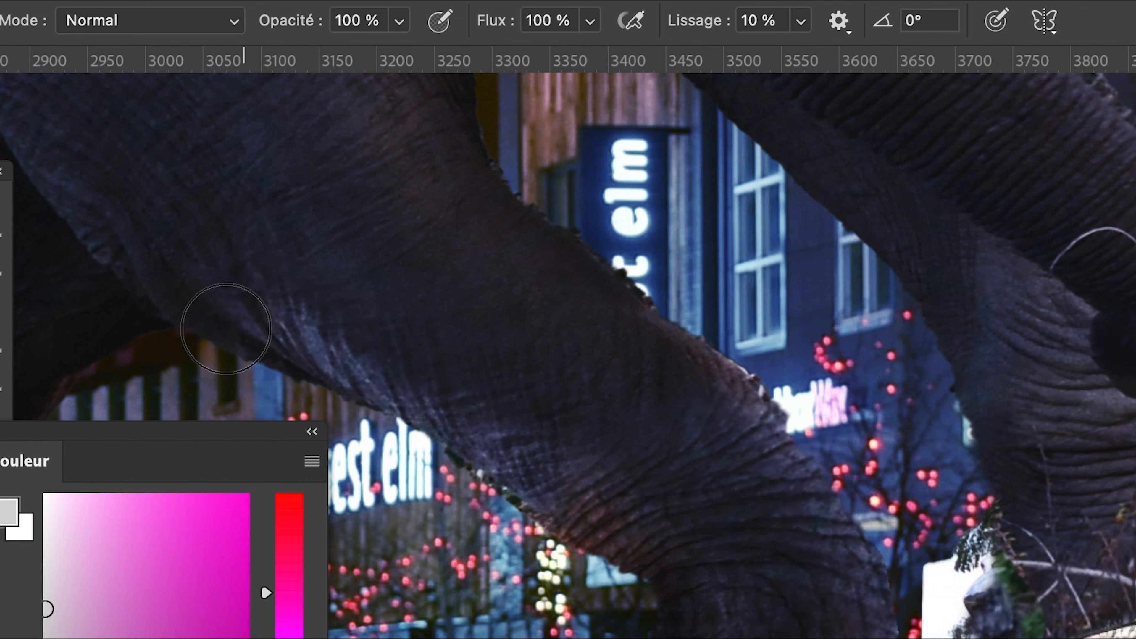
mouse_move(742, 483)
left_mouse_down()
mouse_move(993, 638)
mouse_move(1003, 633)
left_mouse_up()
mouse_move(1003, 518)
left_mouse_down()
mouse_move(695, 324)
mouse_move(696, 297)
left_mouse_up()
scroll(834, 628, "down", 3)
left_click_drag(636, 259, 518, 195)
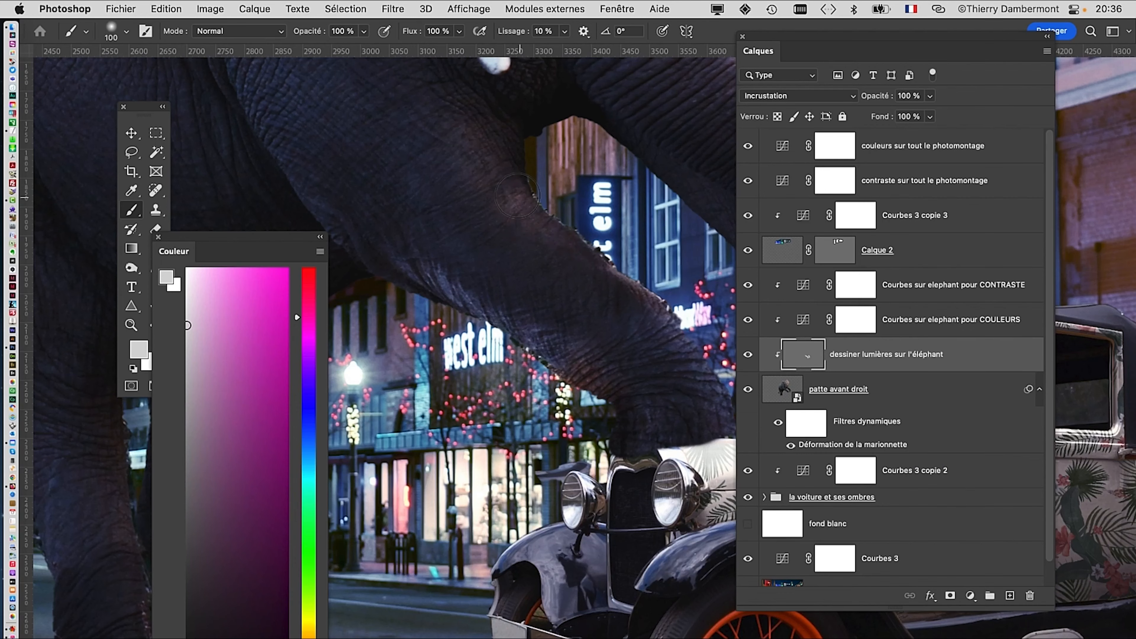
Enlarge the brush to 189 and then 352, and paint broader grey light over the elephant's body and legs
scroll(586, 322, "down", 2)
left_click_drag(550, 331, 590, 325)
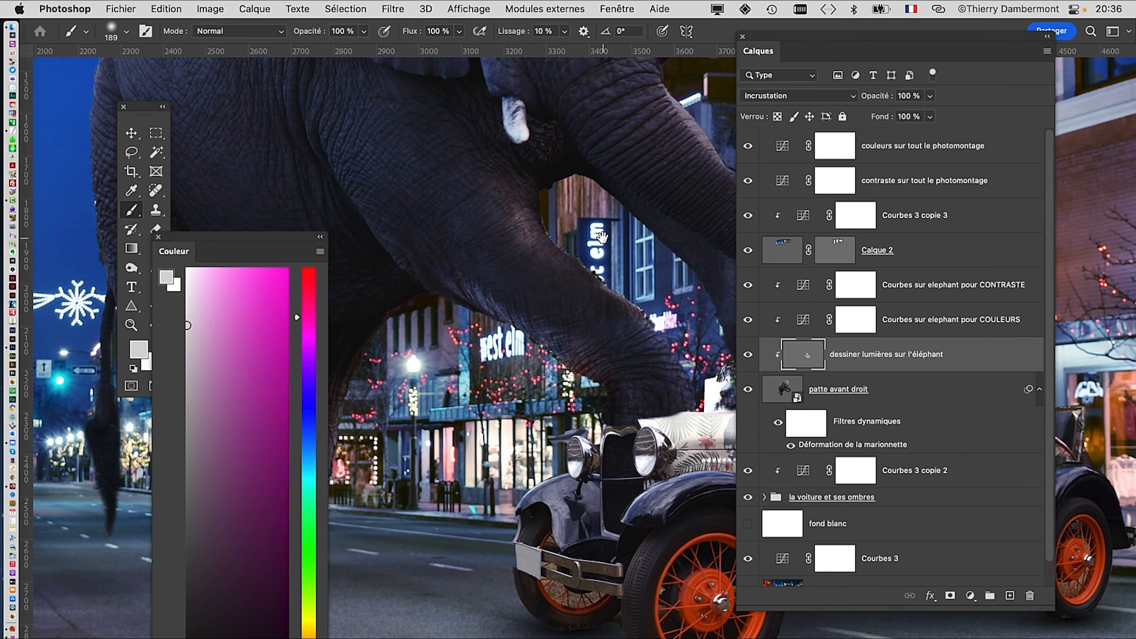
left_click_drag(601, 236, 604, 313)
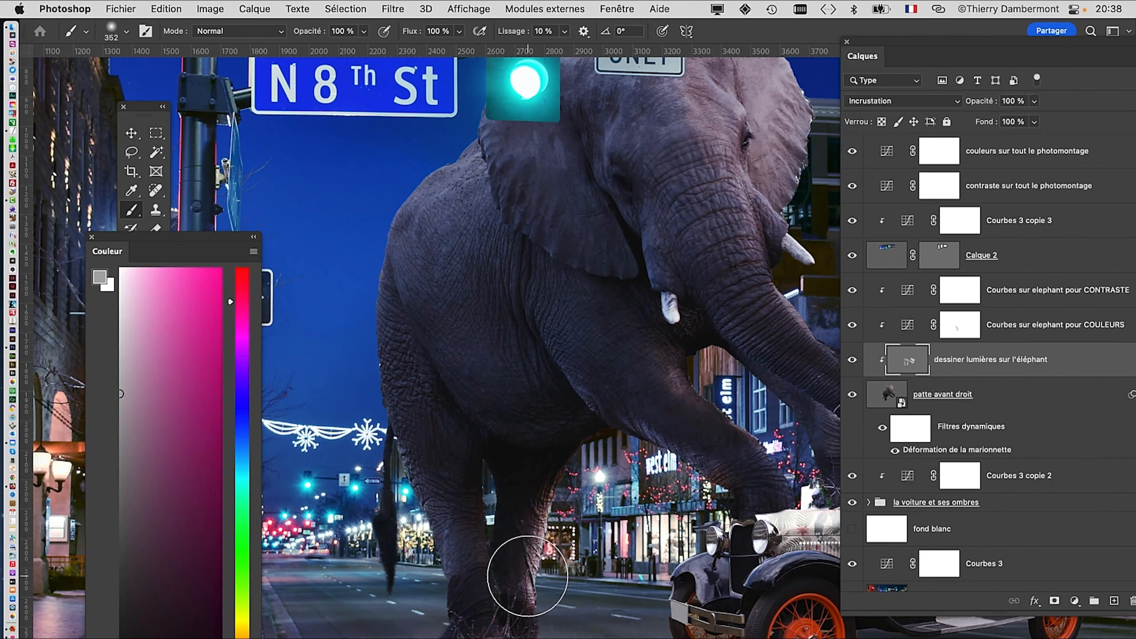
left_click_drag(481, 332, 440, 320)
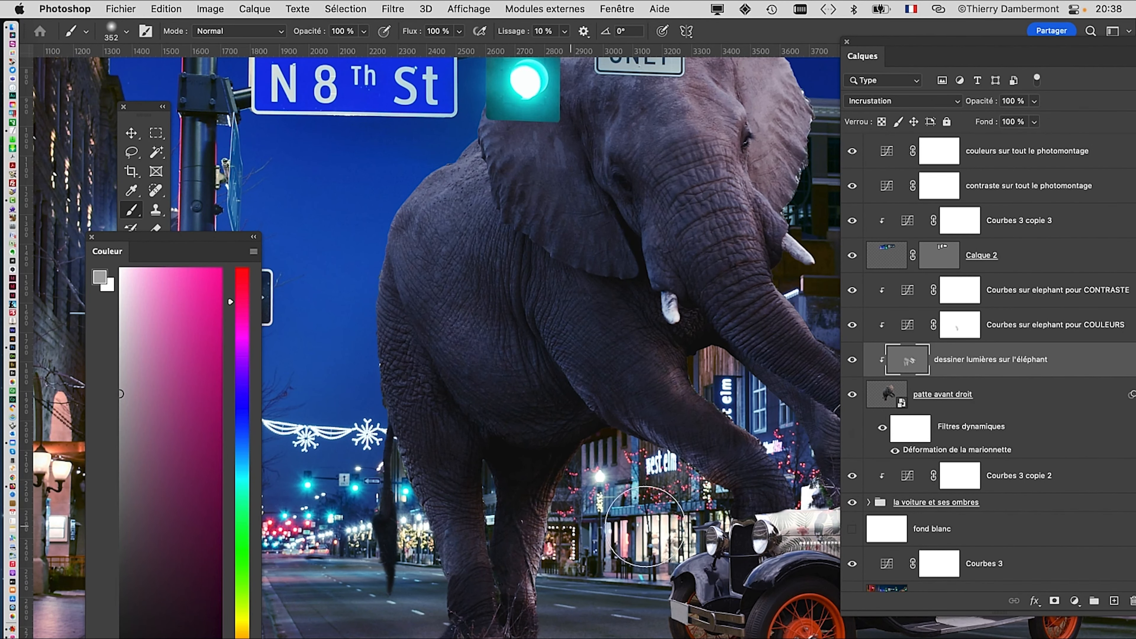
Move the Calques panel aside and close the Couleur panel to uncover more of the photomontage
left_click_drag(654, 347, 586, 258)
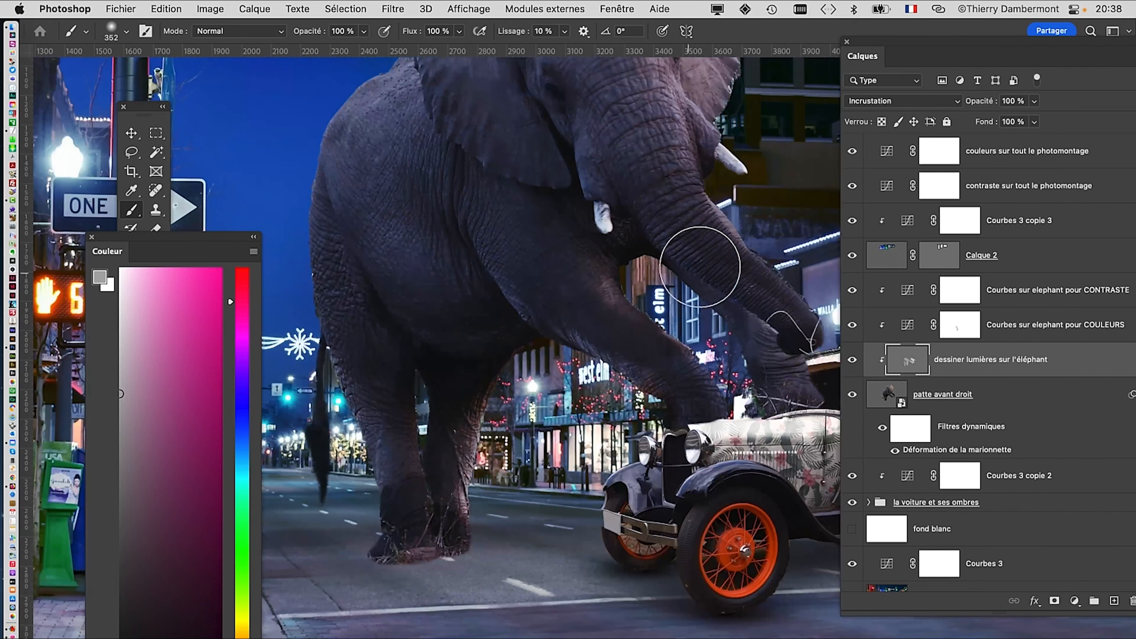
left_click_drag(878, 49, 956, 36)
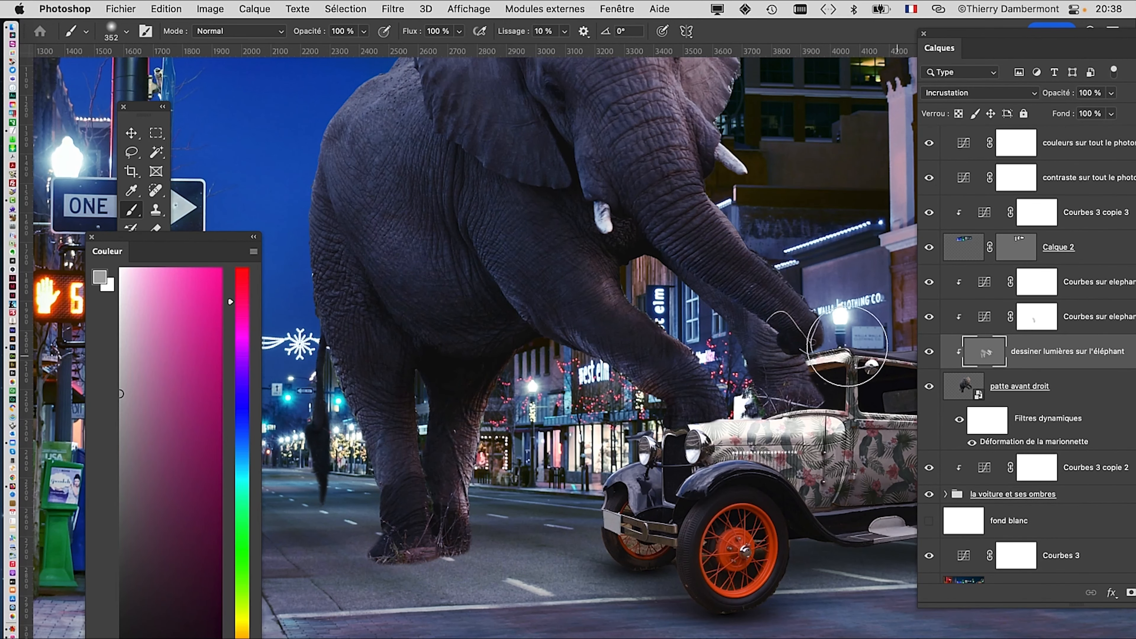
left_click(93, 237)
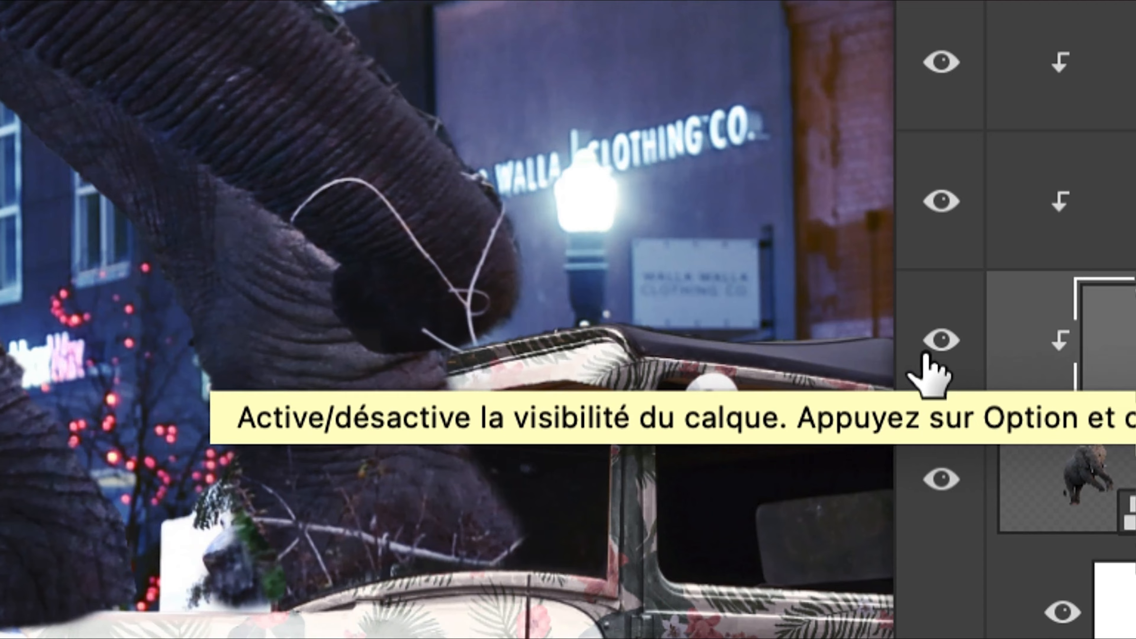
Toggle the visibility of the "dessiner lumières sur l'éléphant" layer repeatedly to compare the elephant with and without the painted light
left_click(925, 354)
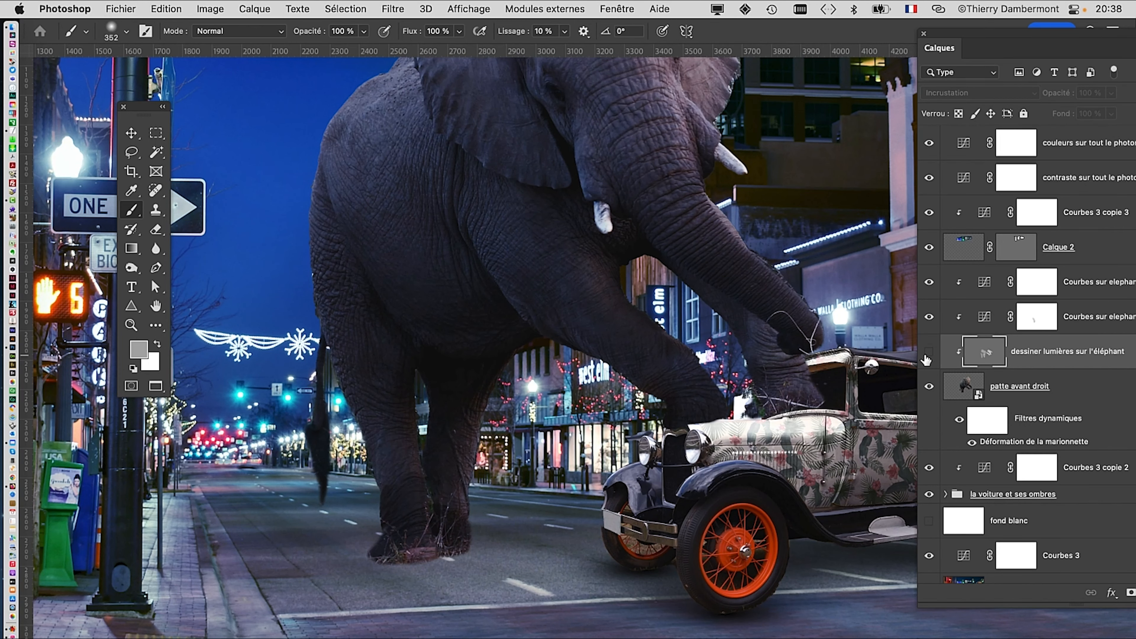
left_click(926, 358)
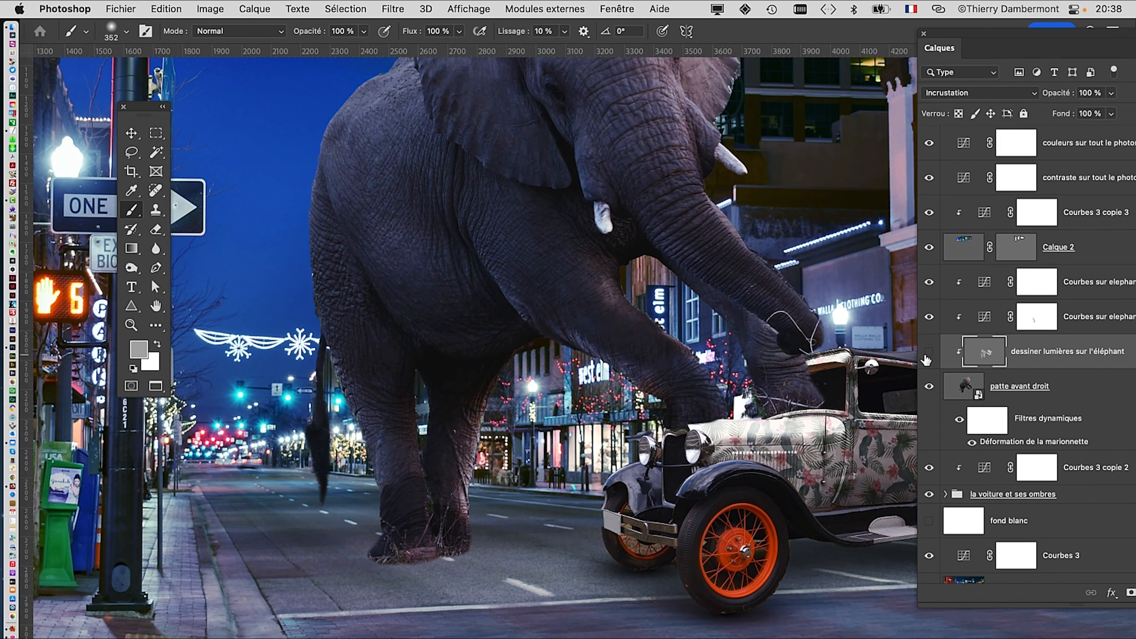
left_click(927, 358)
left_click(927, 358)
left_click(927, 358)
left_click(927, 358)
left_click(928, 357)
left_click(927, 357)
left_click(927, 357)
scroll(655, 374, "up", 3)
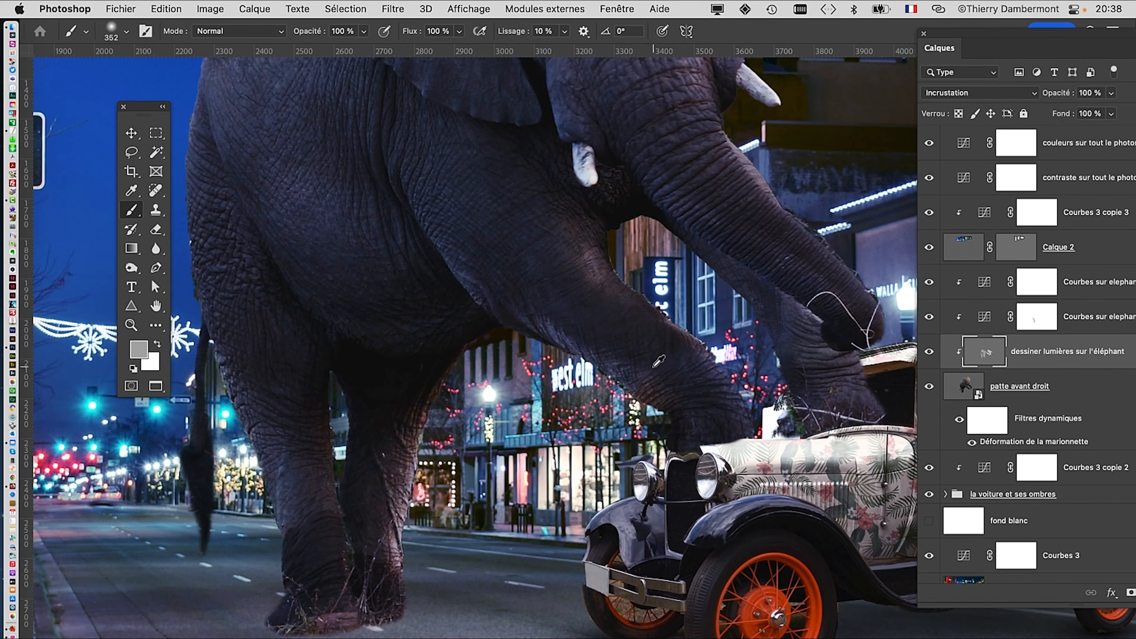
left_click(929, 352)
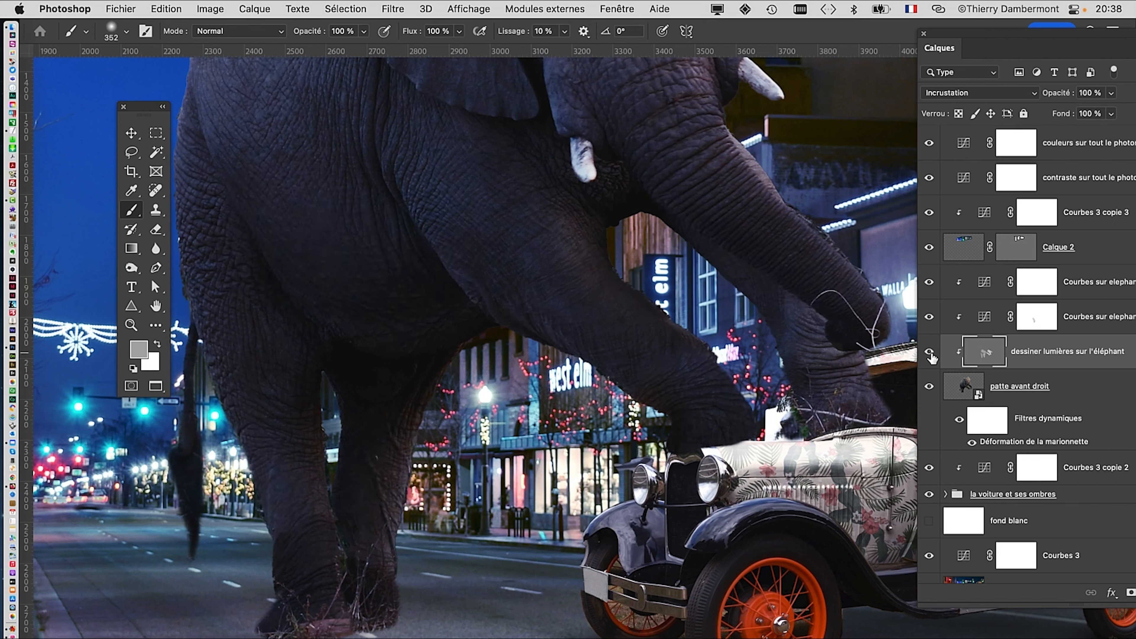
left_click(929, 352)
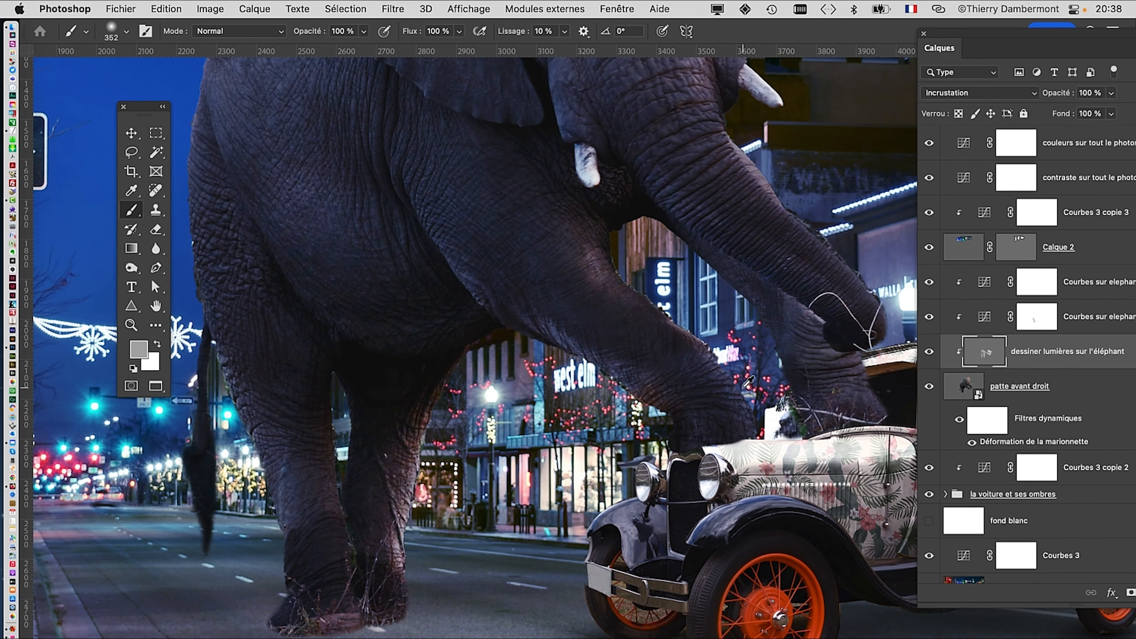
scroll(743, 388, "down", 4)
scroll(656, 285, "down", 2)
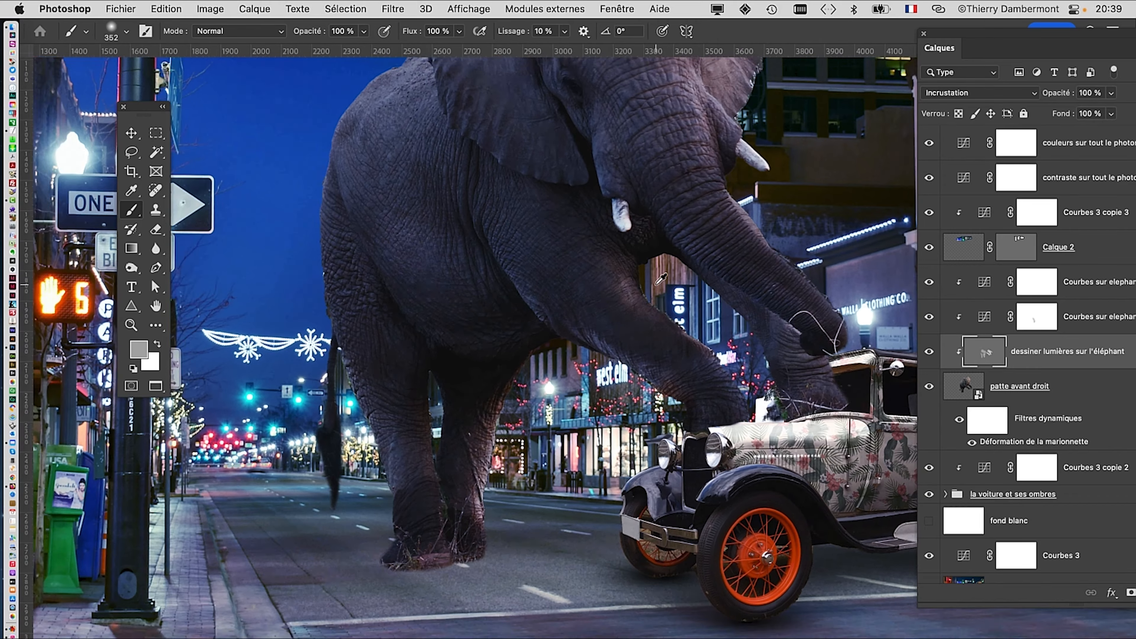
scroll(660, 280, "down", 2)
scroll(660, 280, "right", 3)
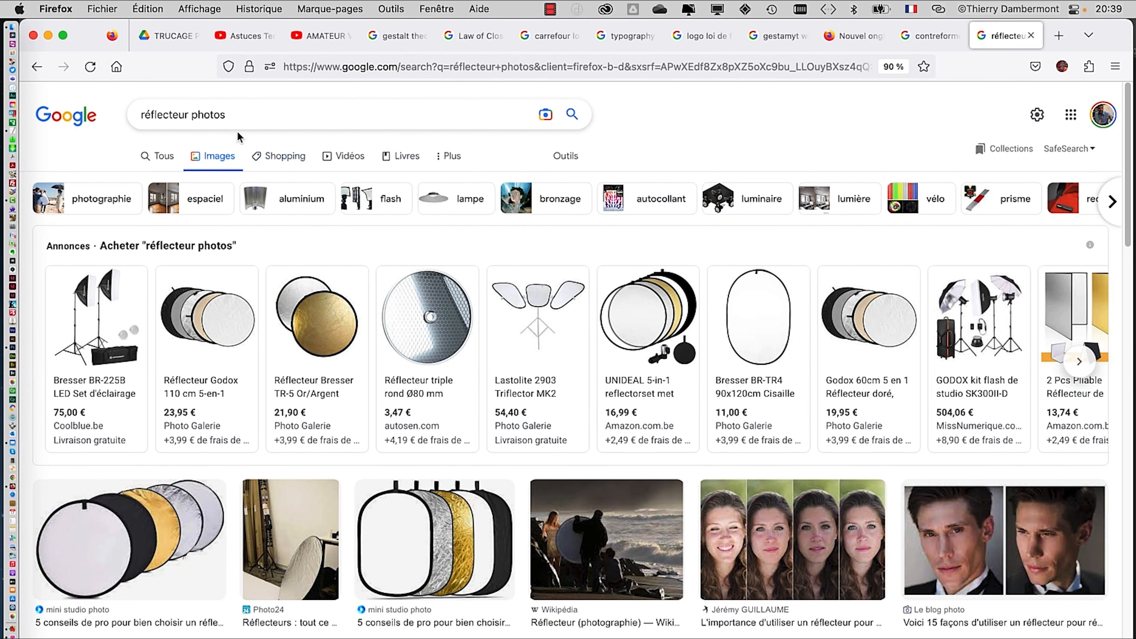
Switch back to Photoshop and examine the lighting on the elephant's raised leg and body up close
key("super+Tab")
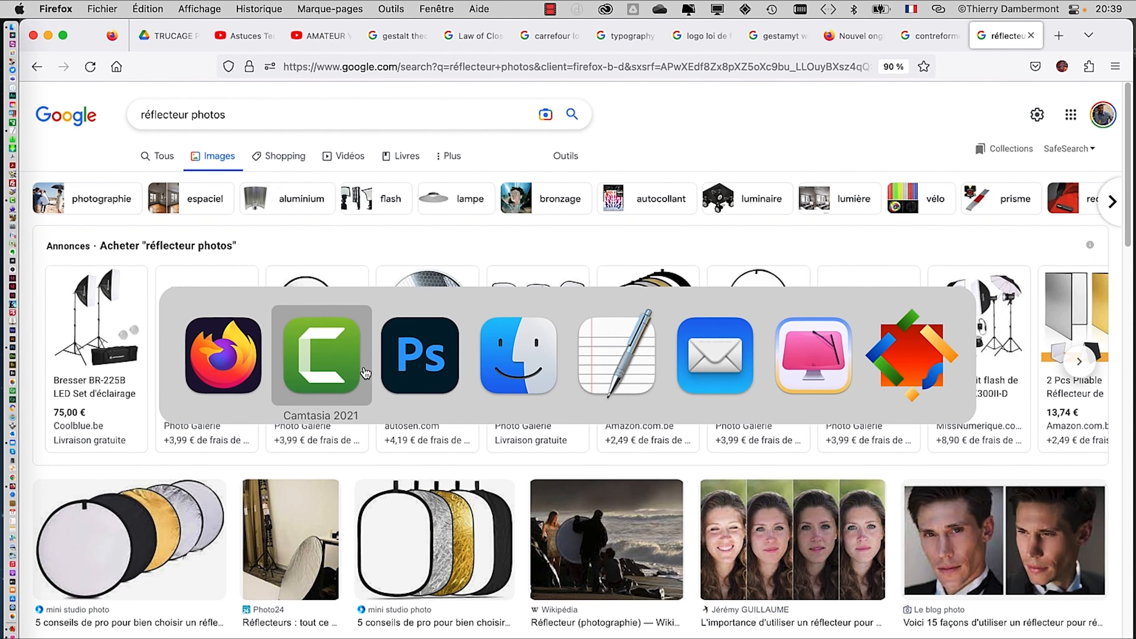
left_click(418, 355)
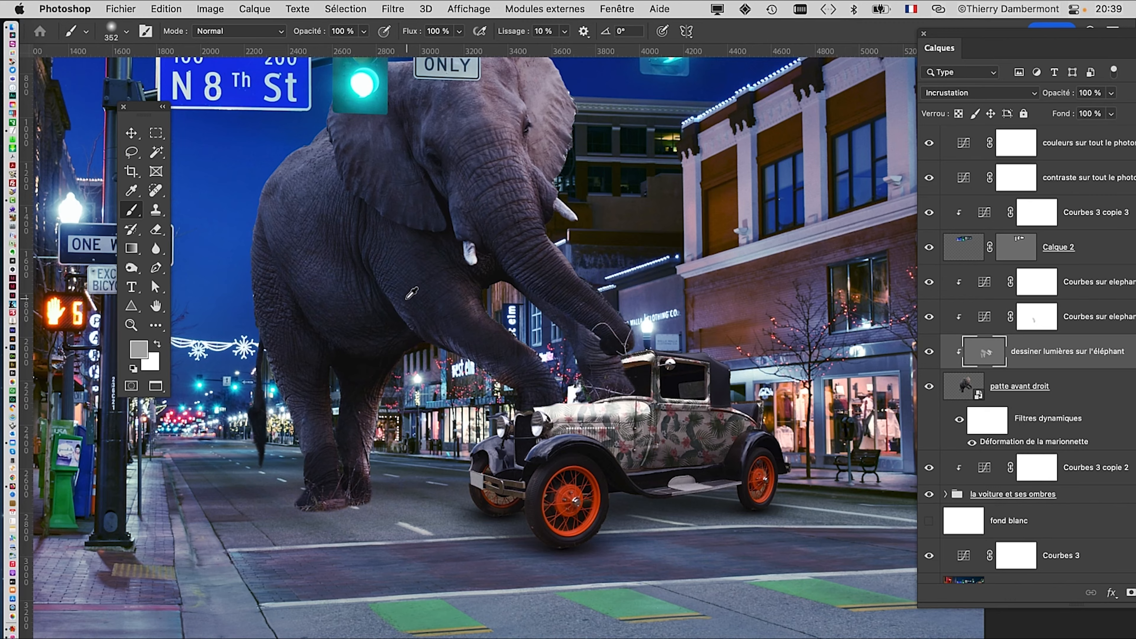
scroll(412, 293, "up", 2)
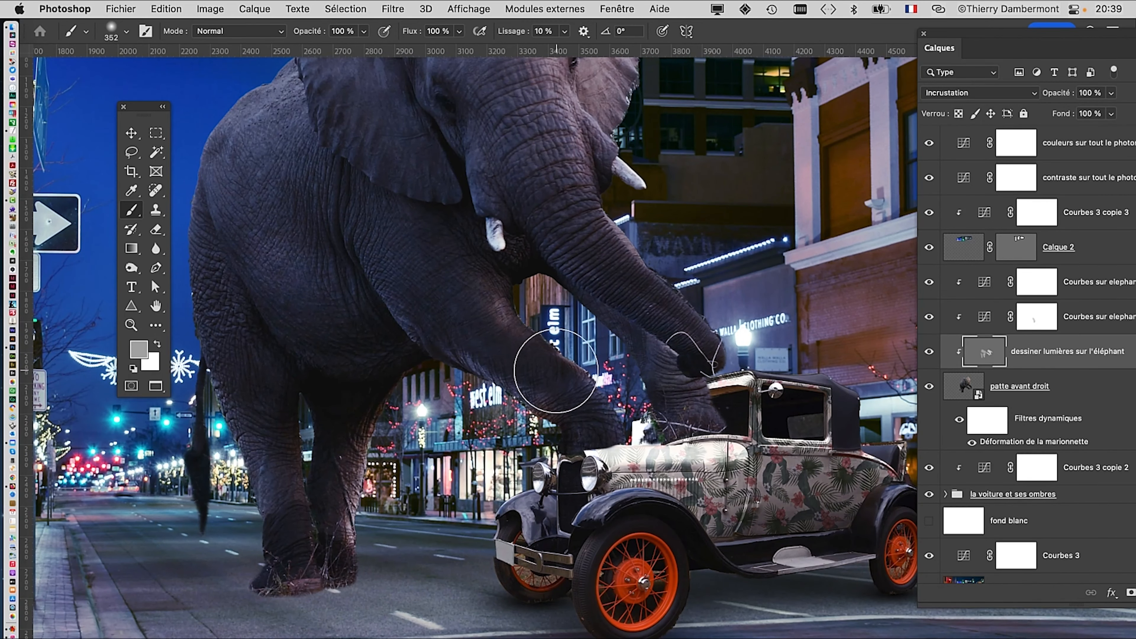
left_click_drag(586, 386, 676, 421)
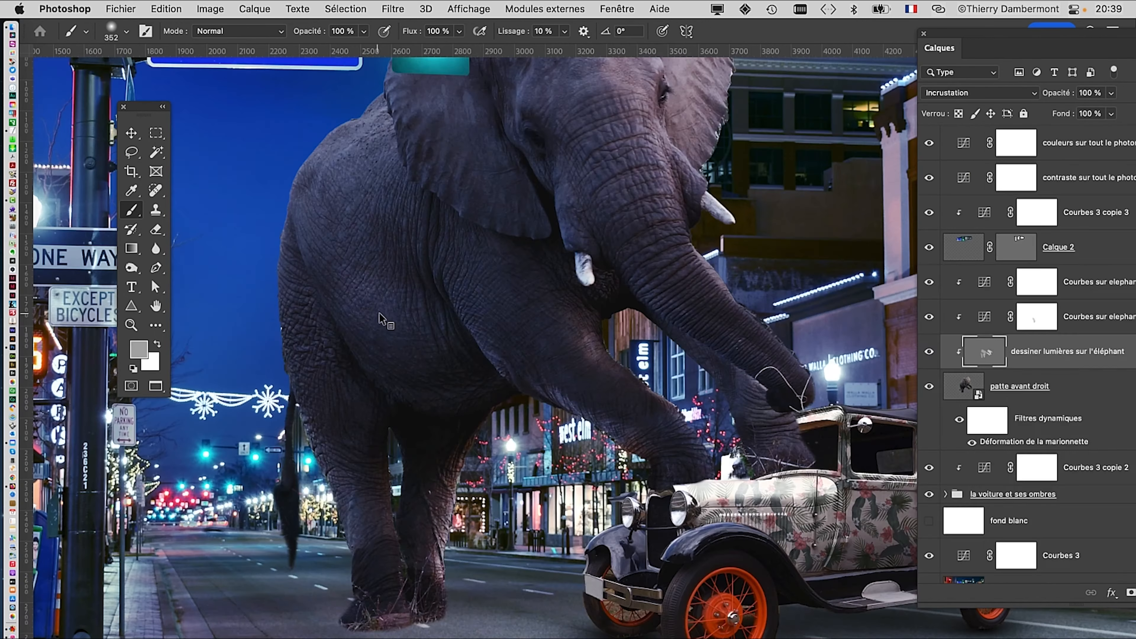
Switch to Firefox, highlight the "réflecteur photos" query and browse the image results for photo reflectors
key("super+Tab")
left_click(321, 355)
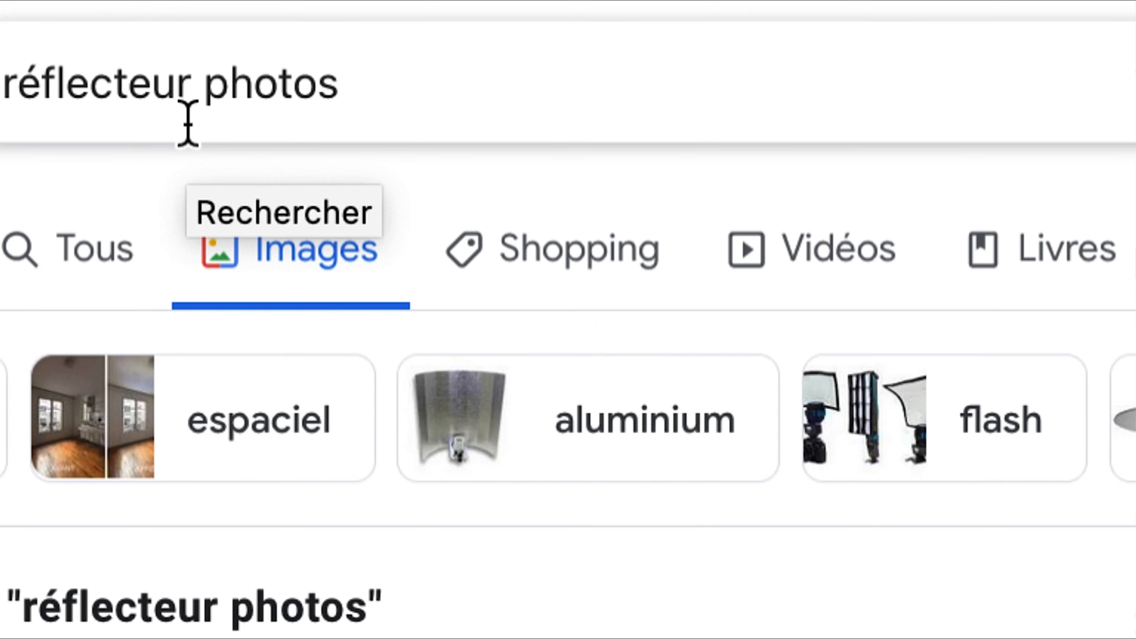
left_click_drag(328, 96, 1, 79)
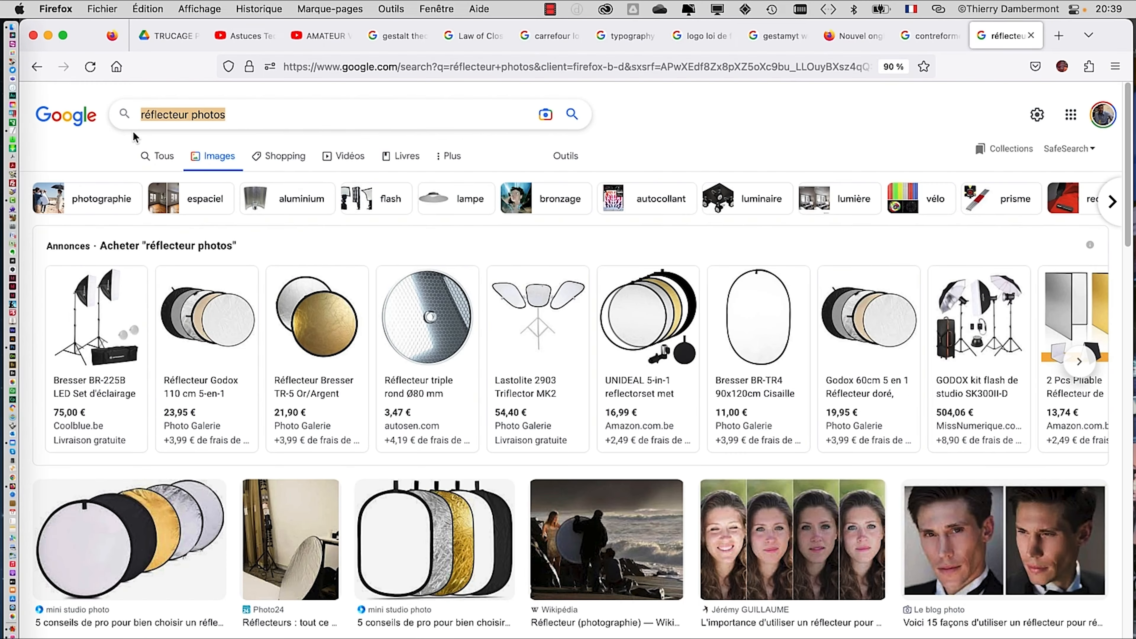
mouse_move(326, 341)
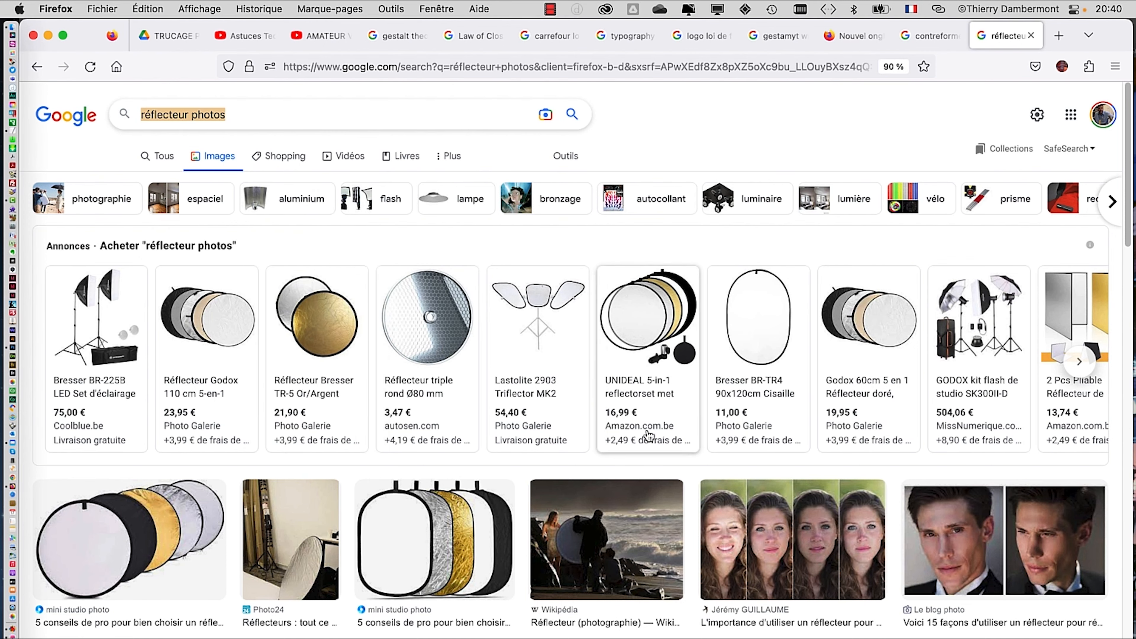
scroll(656, 433, "down", 1)
scroll(964, 475, "down", 10)
scroll(983, 354, "up", 9)
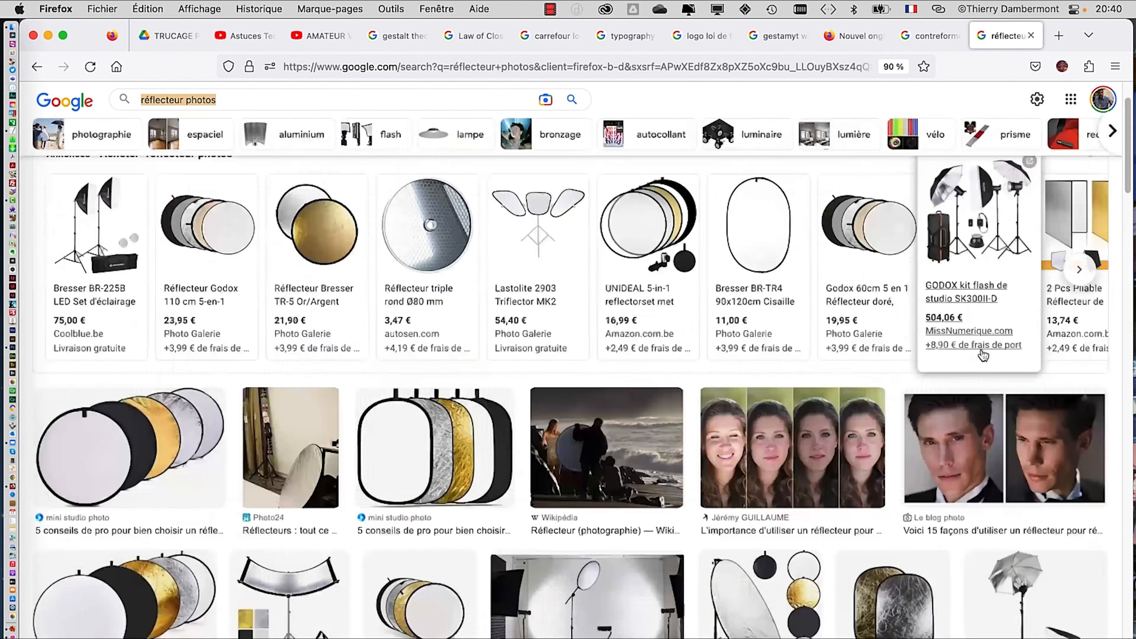